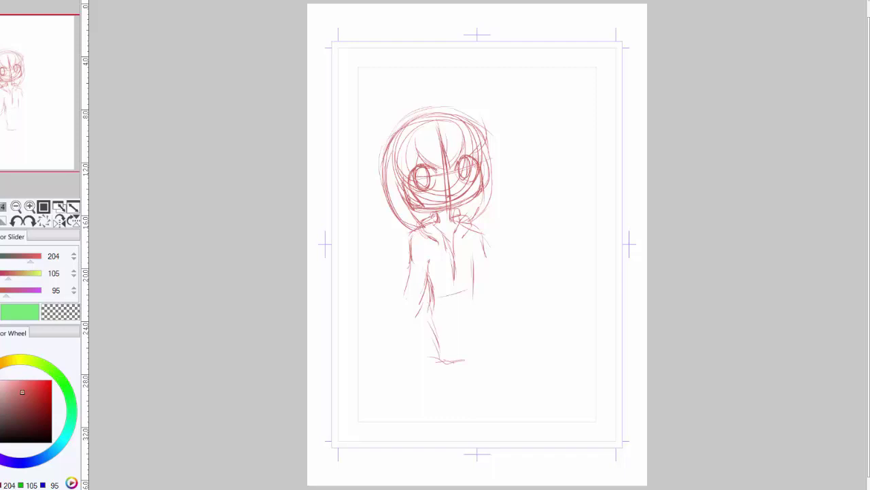
# Step: Shift the sketched figure up the page and rough in its waist and rounded hips
pyautogui.moveTo(460, 279); pyautogui.dragTo(469, 363)
pyautogui.moveTo(429, 300); pyautogui.dragTo(412, 388)
pyautogui.moveTo(442, 204); pyautogui.dragTo(466, 128)
pyautogui.moveTo(435, 259); pyautogui.dragTo(456, 294)
pyautogui.moveTo(500, 237); pyautogui.dragTo(492, 289)
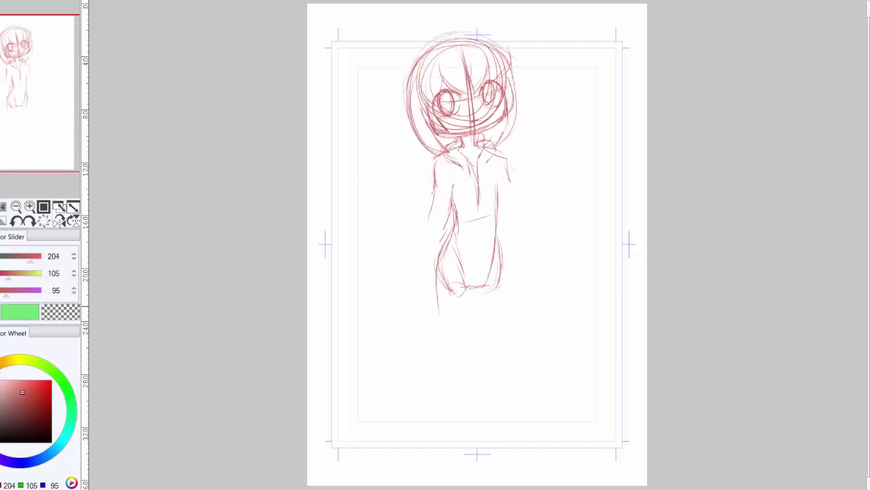
# Step: Sketch the figure's crossing thighs down to the knees with a first guide line for the rear calf
pyautogui.moveTo(435, 262); pyautogui.dragTo(449, 321)
pyautogui.moveTo(468, 277); pyautogui.dragTo(470, 364)
pyautogui.moveTo(476, 289); pyautogui.dragTo(486, 357)
pyautogui.moveTo(490, 306); pyautogui.dragTo(489, 377)
pyautogui.moveTo(491, 378); pyautogui.dragTo(459, 411)
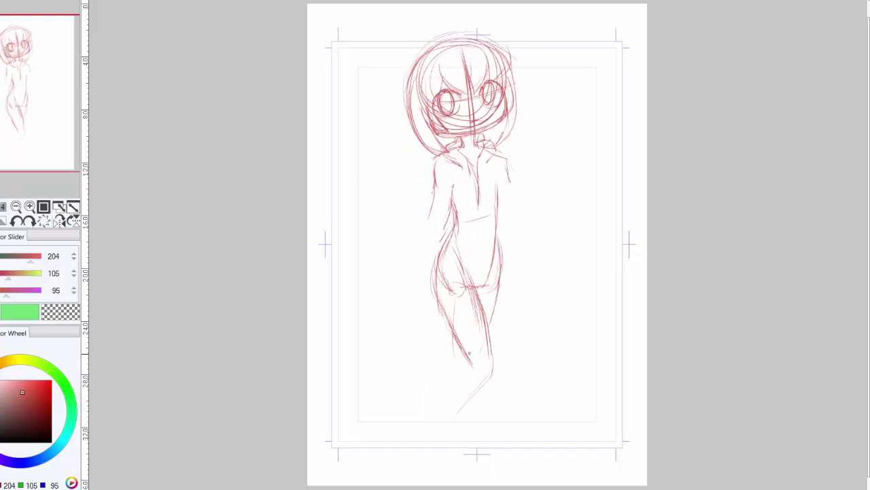
# Step: Sketch the lower legs and feet in a walking pose
pyautogui.moveTo(468, 360); pyautogui.dragTo(490, 446)
pyautogui.moveTo(492, 351); pyautogui.dragTo(511, 450)
pyautogui.moveTo(475, 373); pyautogui.dragTo(501, 465)
pyautogui.moveTo(518, 452)
pyautogui.mouseDown()
pyautogui.moveTo(555, 476)
pyautogui.moveTo(552, 441)
pyautogui.mouseUp()
pyautogui.moveTo(452, 329)
pyautogui.mouseDown()
pyautogui.moveTo(427, 454)
pyautogui.moveTo(452, 468)
pyautogui.mouseUp()
pyautogui.moveTo(414, 416); pyautogui.dragTo(403, 439)
# Step: Sketch a flared skirt from the waist to mid-thigh, including both sides and the hem
pyautogui.moveTo(435, 244); pyautogui.dragTo(408, 313)
pyautogui.moveTo(501, 238); pyautogui.dragTo(504, 325)
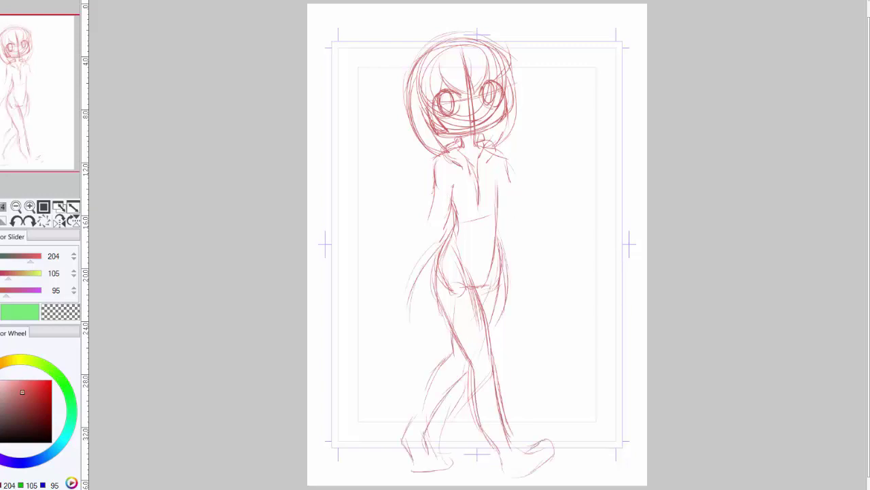
pyautogui.moveTo(406, 313); pyautogui.dragTo(432, 336)
pyautogui.moveTo(442, 309); pyautogui.dragTo(468, 330)
pyautogui.moveTo(507, 292); pyautogui.dragTo(505, 310)
pyautogui.moveTo(505, 242); pyautogui.dragTo(514, 321)
pyautogui.moveTo(506, 315); pyautogui.dragTo(473, 320)
# Step: Sketch one arm bent with its hand on the chest and the other arm raised in a loose fist
pyautogui.moveTo(463, 204); pyautogui.dragTo(427, 234)
pyautogui.moveTo(476, 170); pyautogui.dragTo(469, 228)
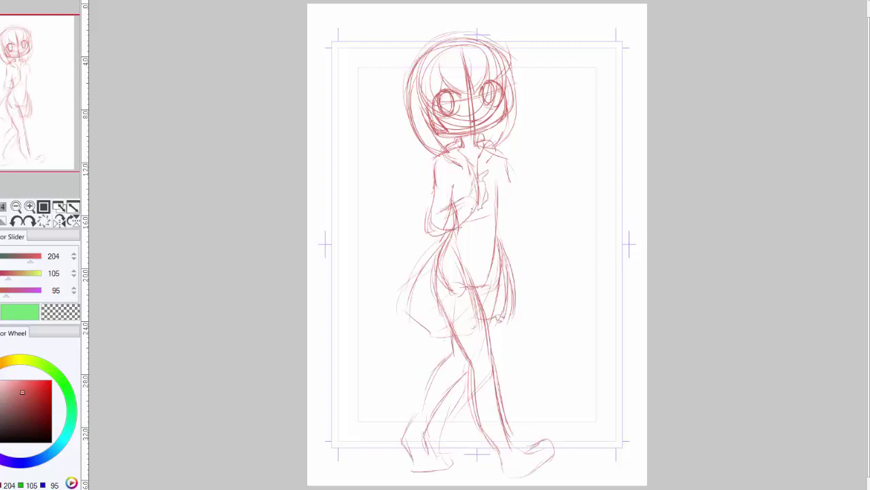
pyautogui.moveTo(495, 150); pyautogui.dragTo(510, 191)
pyautogui.moveTo(516, 184); pyautogui.dragTo(518, 233)
pyautogui.moveTo(511, 159); pyautogui.dragTo(522, 198)
# Step: Reinforce the outlines of both feet and the rear calf
pyautogui.moveTo(496, 449); pyautogui.dragTo(504, 476)
pyautogui.moveTo(511, 476); pyautogui.dragTo(549, 448)
pyautogui.moveTo(466, 375); pyautogui.dragTo(446, 404)
pyautogui.moveTo(550, 431); pyautogui.dragTo(552, 445)
pyautogui.moveTo(443, 398); pyautogui.dragTo(427, 431)
pyautogui.moveTo(449, 452); pyautogui.dragTo(431, 469)
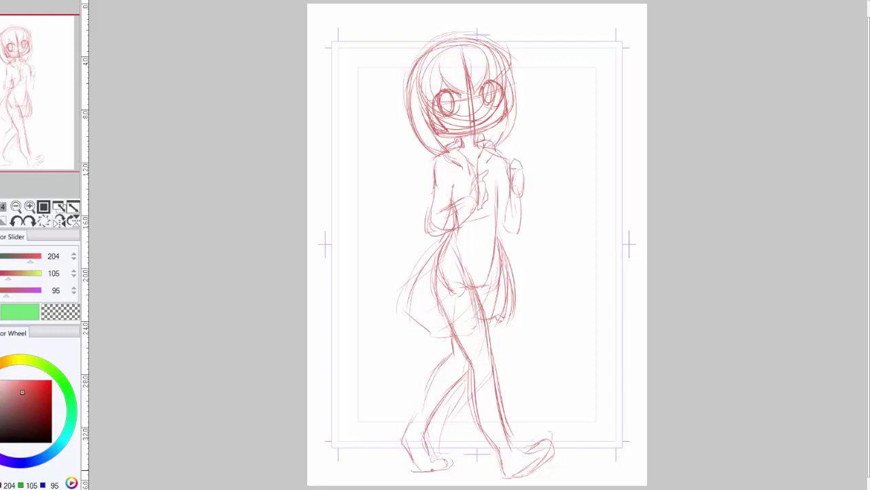
# Step: Transform the whole figure sketch, scaling it down slightly and moving it toward the left side of the page
pyautogui.hotkey('ctrl', 't')
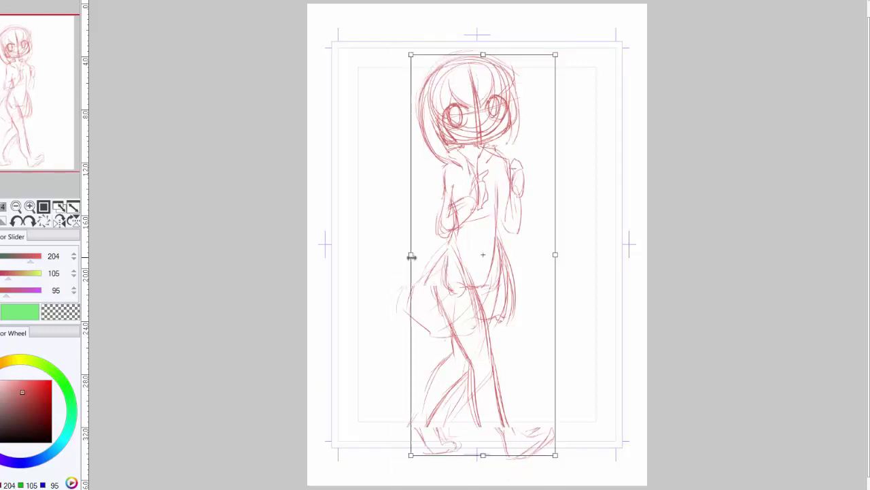
pyautogui.moveTo(412, 252); pyautogui.dragTo(374, 253)
pyautogui.press('Return')
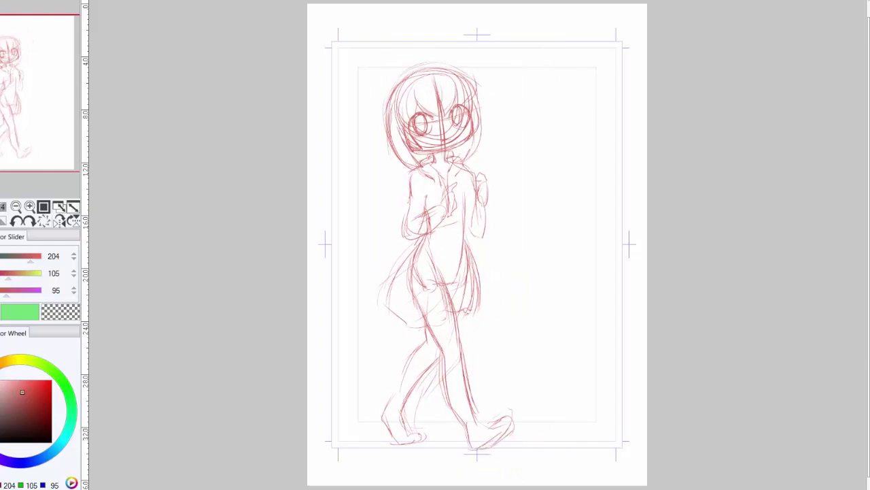
# Step: Sketch the girl's long flared hair and fringe, and add detail to her eyes and mouth
pyautogui.moveTo(388, 114); pyautogui.dragTo(357, 210)
pyautogui.moveTo(363, 214); pyautogui.dragTo(386, 225)
pyautogui.moveTo(394, 129); pyautogui.dragTo(400, 166)
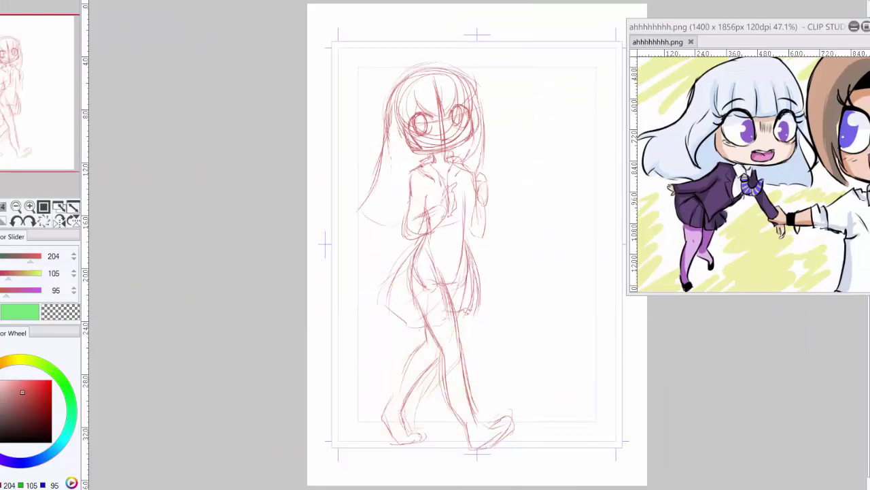
pyautogui.moveTo(439, 88); pyautogui.dragTo(441, 117)
pyautogui.moveTo(466, 90); pyautogui.dragTo(476, 160)
pyautogui.moveTo(401, 107); pyautogui.dragTo(391, 174)
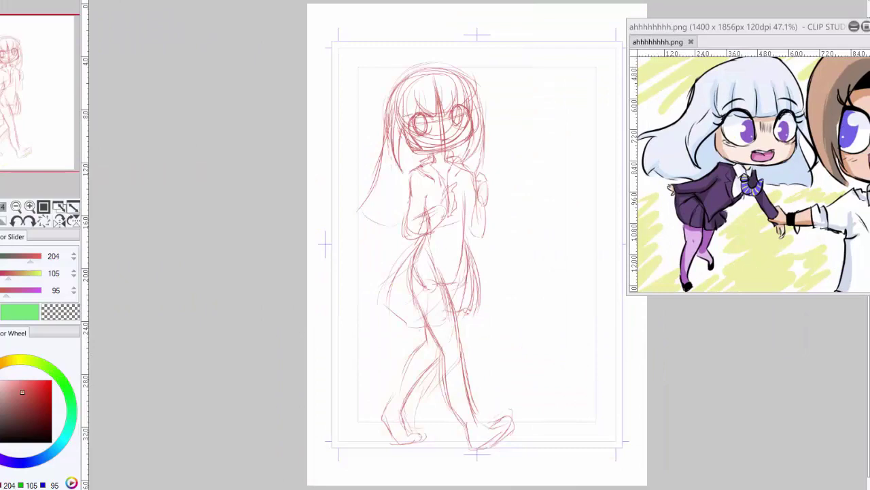
pyautogui.moveTo(382, 133); pyautogui.dragTo(360, 209)
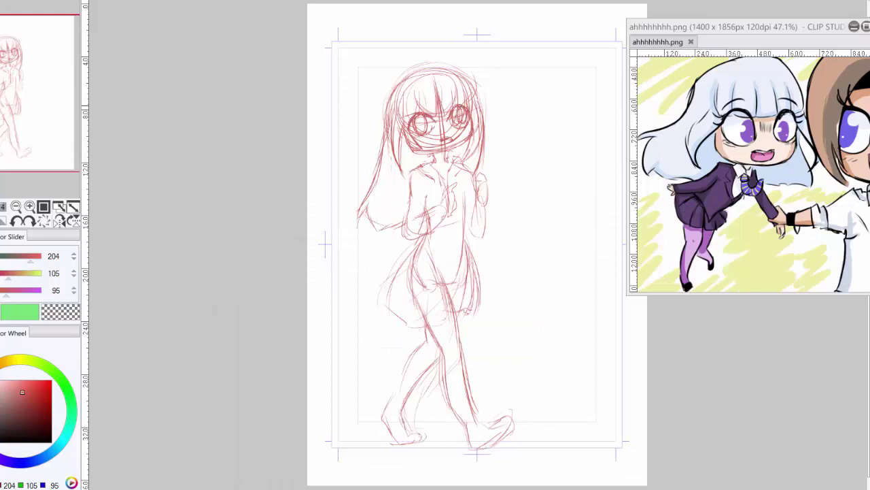
pyautogui.moveTo(420, 115)
pyautogui.mouseDown()
pyautogui.moveTo(430, 131)
pyautogui.moveTo(469, 145)
pyautogui.mouseUp()
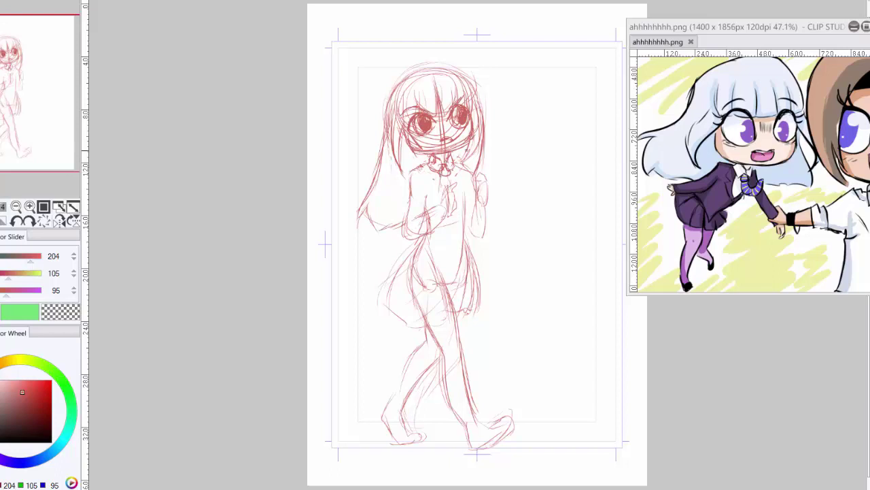
# Step: Sketch a second, taller figure's head beside the girl, with guide lines, jaw, frowning eyes and mouth
pyautogui.moveTo(517, 19)
pyautogui.mouseDown()
pyautogui.moveTo(484, 95)
pyautogui.moveTo(524, 117)
pyautogui.mouseUp()
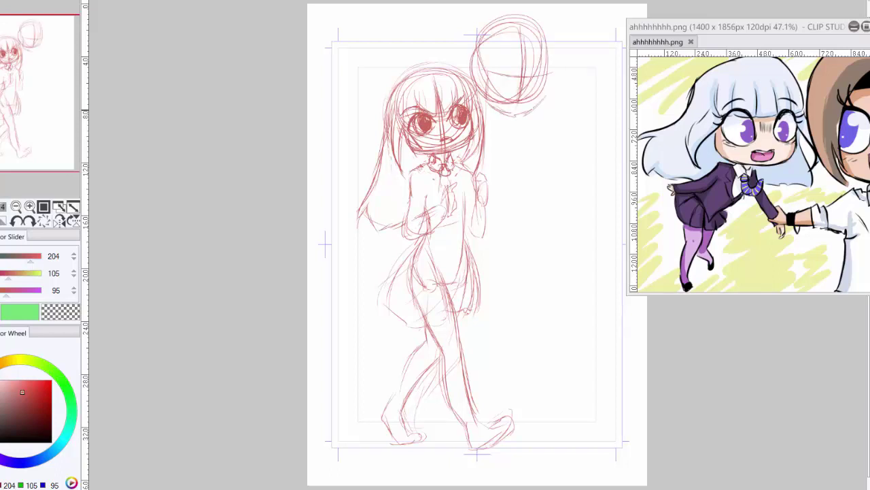
pyautogui.moveTo(548, 42); pyautogui.dragTo(544, 93)
pyautogui.moveTo(499, 76); pyautogui.dragTo(537, 85)
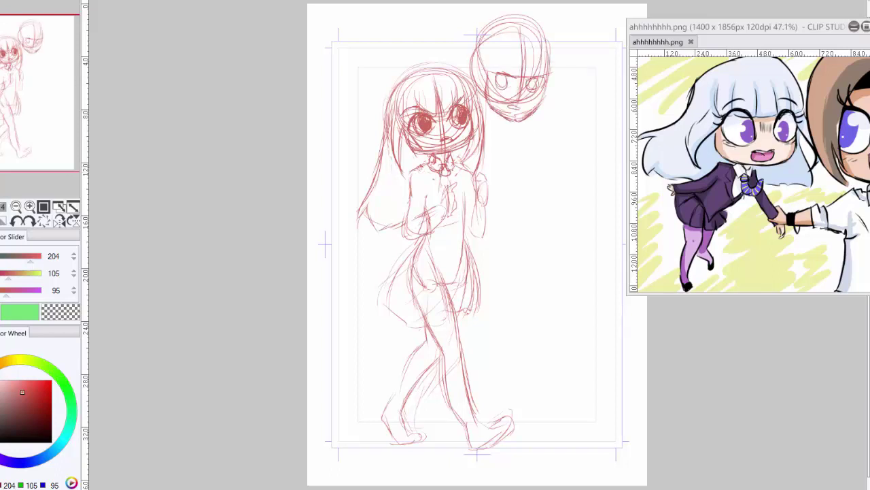
# Step: Sketch the taller figure's neck and torso sides, moving the reference image clear of the page
pyautogui.moveTo(514, 160)
pyautogui.mouseDown()
pyautogui.moveTo(490, 260)
pyautogui.moveTo(497, 264)
pyautogui.mouseUp()
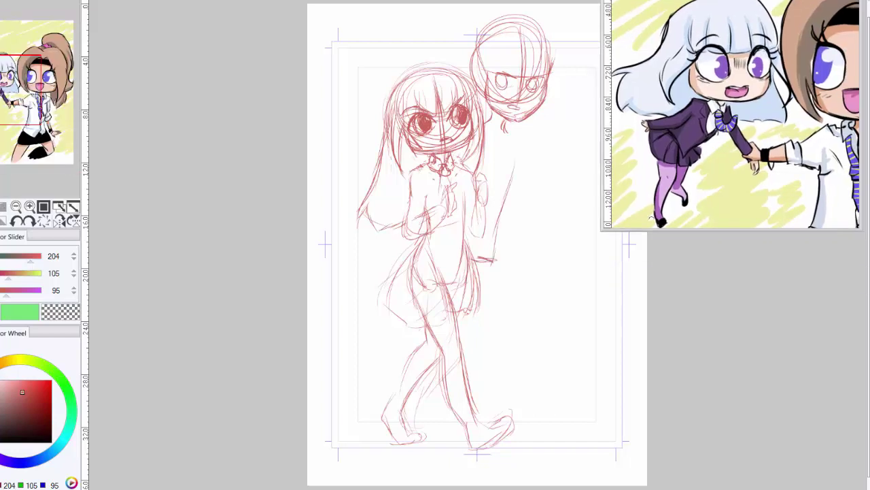
pyautogui.moveTo(680, 102)
pyautogui.mouseDown()
pyautogui.moveTo(731, 123)
pyautogui.moveTo(716, 121)
pyautogui.mouseUp()
pyautogui.moveTo(495, 122)
pyautogui.mouseDown()
pyautogui.moveTo(455, 155)
pyautogui.moveTo(462, 224)
pyautogui.mouseUp()
pyautogui.moveTo(457, 221); pyautogui.dragTo(469, 262)
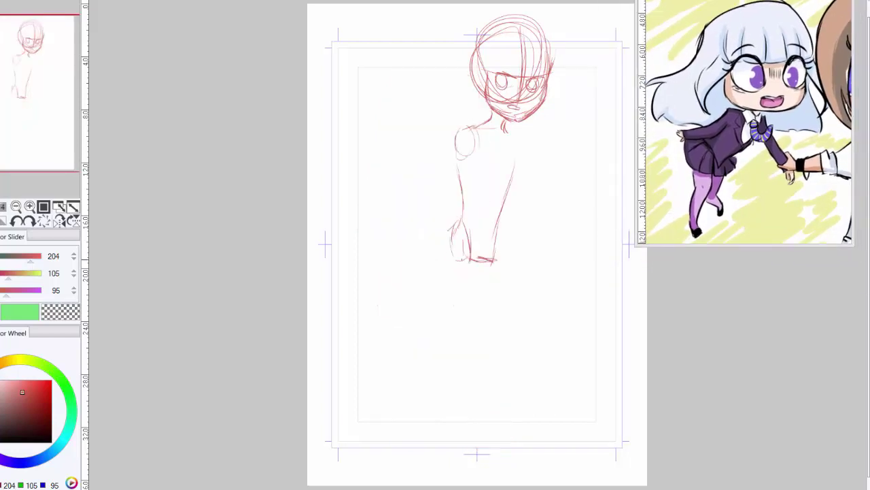
# Step: Sketch the taller figure's shoulders, forward-reaching upper arm and hips
pyautogui.moveTo(508, 219); pyautogui.dragTo(495, 260)
pyautogui.moveTo(515, 132); pyautogui.dragTo(508, 161)
pyautogui.moveTo(471, 126); pyautogui.dragTo(450, 135)
pyautogui.moveTo(448, 135); pyautogui.dragTo(418, 185)
pyautogui.moveTo(452, 216); pyautogui.dragTo(448, 261)
# Step: Sketch the taller figure's inner thighs and the full straight leg down to the ankle
pyautogui.moveTo(503, 249)
pyautogui.mouseDown()
pyautogui.moveTo(502, 270)
pyautogui.moveTo(450, 336)
pyautogui.mouseUp()
pyautogui.moveTo(484, 275); pyautogui.dragTo(496, 311)
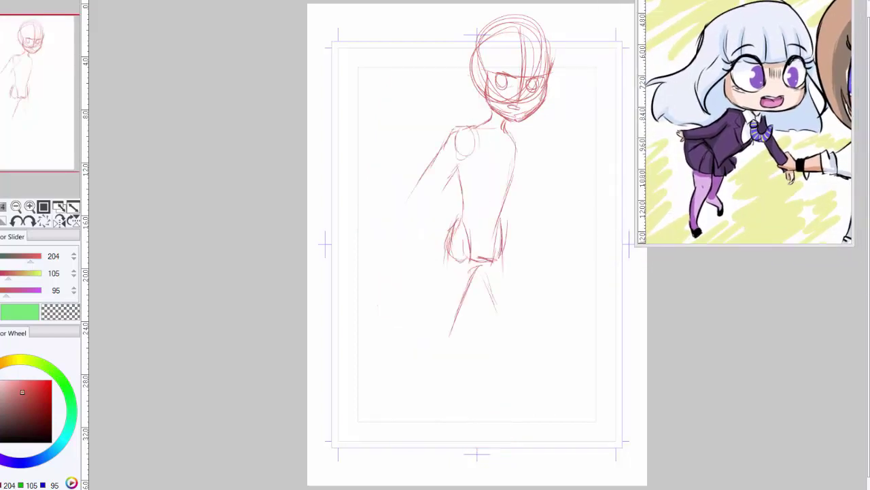
pyautogui.moveTo(481, 268); pyautogui.dragTo(503, 344)
pyautogui.moveTo(506, 262); pyautogui.dragTo(513, 303)
pyautogui.moveTo(504, 234); pyautogui.dragTo(523, 352)
pyautogui.moveTo(491, 293)
pyautogui.mouseDown()
pyautogui.moveTo(502, 347)
pyautogui.moveTo(497, 435)
pyautogui.mouseUp()
pyautogui.moveTo(521, 353); pyautogui.dragTo(514, 430)
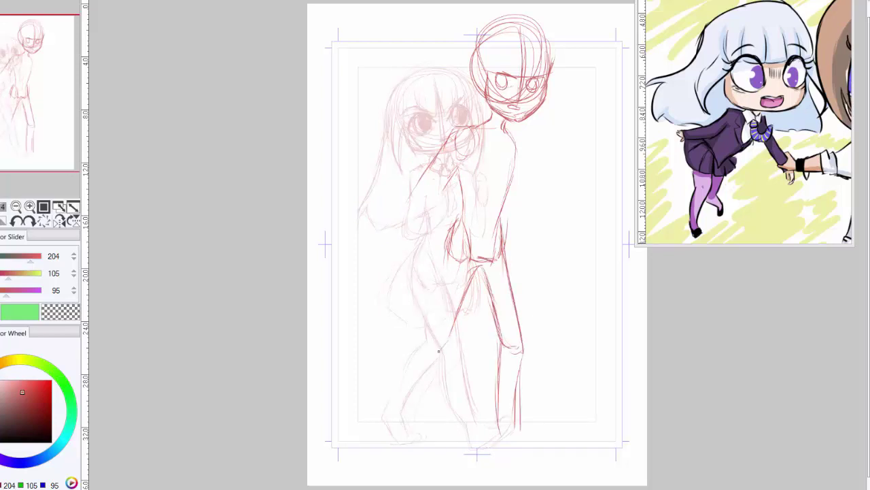
# Step: Sketch the taller figure's trailing leg and add shoes to both feet
pyautogui.moveTo(446, 238); pyautogui.dragTo(429, 336)
pyautogui.moveTo(447, 343); pyautogui.dragTo(409, 404)
pyautogui.moveTo(428, 325); pyautogui.dragTo(389, 402)
pyautogui.moveTo(389, 412)
pyautogui.mouseDown()
pyautogui.moveTo(394, 437)
pyautogui.moveTo(424, 438)
pyautogui.mouseUp()
pyautogui.moveTo(499, 428)
pyautogui.mouseDown()
pyautogui.moveTo(541, 435)
pyautogui.moveTo(548, 447)
pyautogui.mouseUp()
pyautogui.moveTo(511, 375)
pyautogui.mouseDown()
pyautogui.moveTo(500, 435)
pyautogui.moveTo(516, 435)
pyautogui.mouseUp()
pyautogui.moveTo(530, 432)
pyautogui.mouseDown()
pyautogui.moveTo(548, 450)
pyautogui.moveTo(524, 453)
pyautogui.mouseUp()
pyautogui.moveTo(473, 269); pyautogui.dragTo(437, 357)
pyautogui.moveTo(393, 407); pyautogui.dragTo(423, 440)
# Step: Sketch the taller figure's far arm hanging from the shoulder with a bent elbow down to the hip
pyautogui.moveTo(508, 128); pyautogui.dragTo(524, 186)
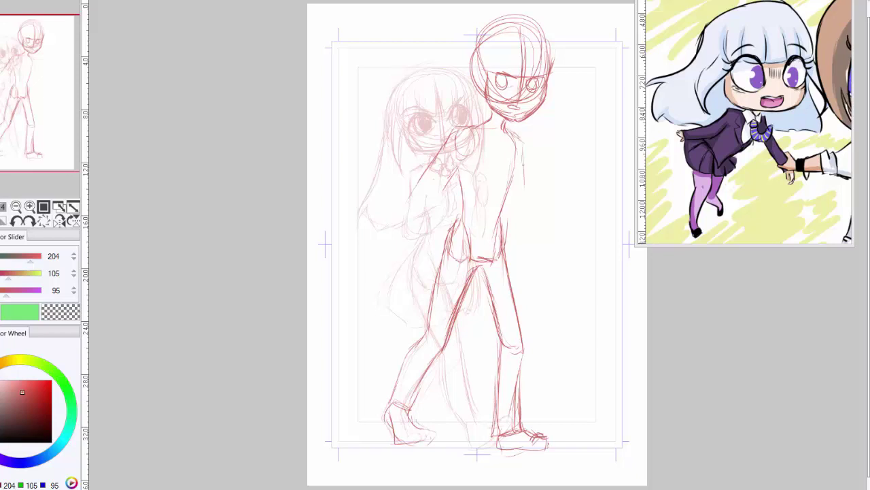
pyautogui.moveTo(524, 148); pyautogui.dragTo(526, 213)
pyautogui.moveTo(511, 159); pyautogui.dragTo(509, 254)
pyautogui.moveTo(521, 143); pyautogui.dragTo(532, 217)
pyautogui.moveTo(515, 216); pyautogui.dragTo(508, 241)
pyautogui.moveTo(529, 217); pyautogui.dragTo(517, 262)
pyautogui.moveTo(512, 167); pyautogui.dragTo(516, 203)
pyautogui.moveTo(503, 249); pyautogui.dragTo(514, 298)
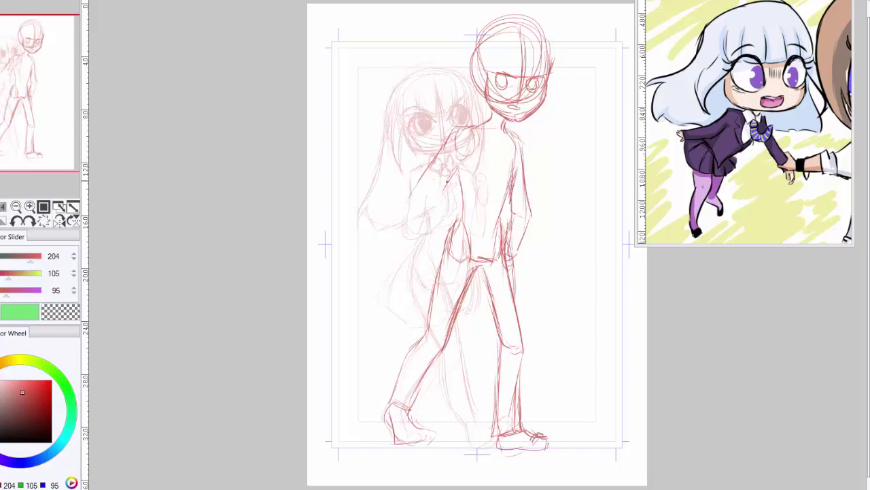
# Step: Sketch the taller figure's near sleeve and curled hand, and shift his selected head slightly toward the girl
pyautogui.moveTo(451, 136); pyautogui.dragTo(424, 199)
pyautogui.moveTo(460, 165); pyautogui.dragTo(441, 216)
pyautogui.moveTo(413, 163); pyautogui.dragTo(403, 179)
pyautogui.moveTo(405, 157); pyautogui.dragTo(417, 180)
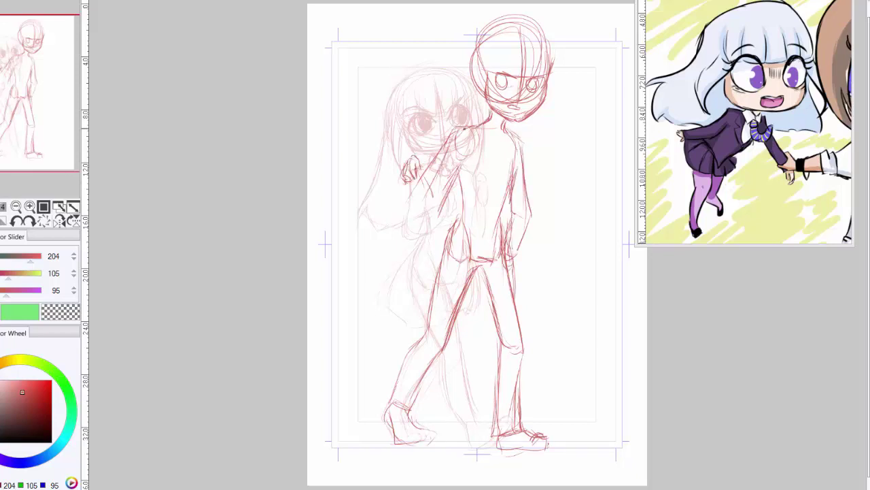
pyautogui.moveTo(499, 118); pyautogui.dragTo(405, 116)
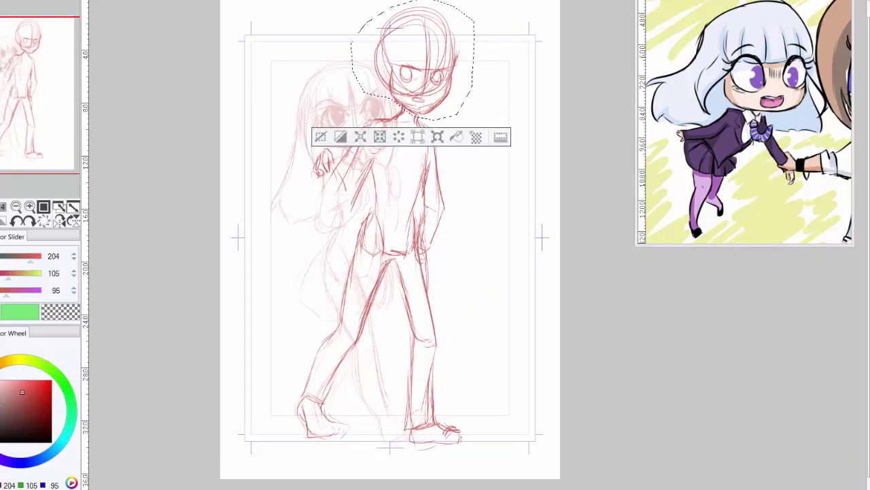
pyautogui.hotkey('ctrl', 'd')
# Step: Switch to iTunes, play Grape Soda from Snail House's Youtube album, and return to the drawing
pyautogui.hotkey('alt', 'Tab')
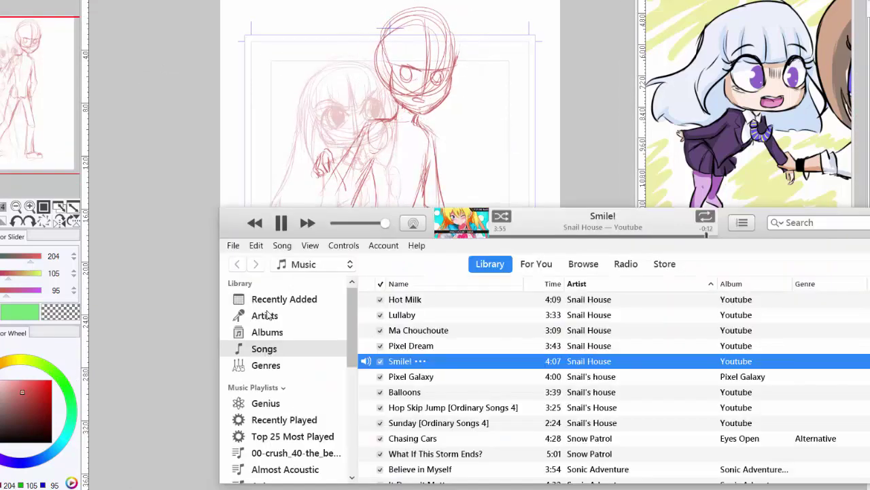
pyautogui.click(265, 315)
pyautogui.click(267, 331)
pyautogui.scroll(-3, 537, 376)
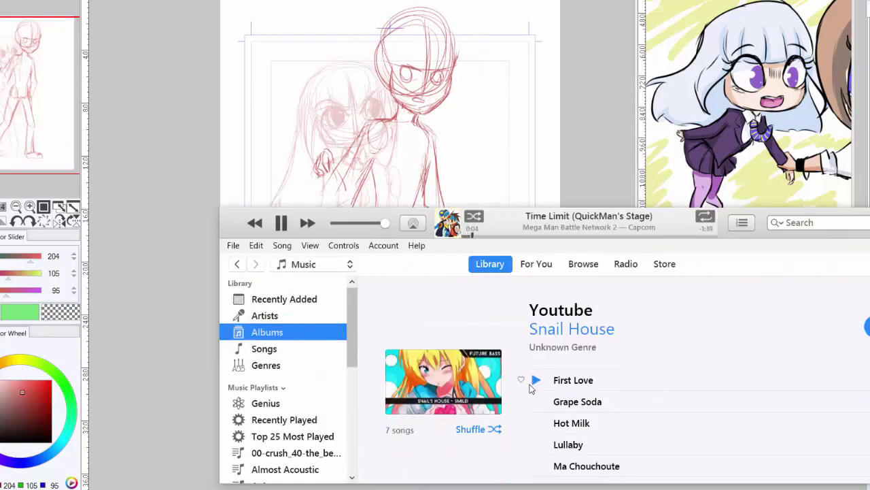
pyautogui.doubleClick(557, 402)
pyautogui.scroll(-5, 702, 416)
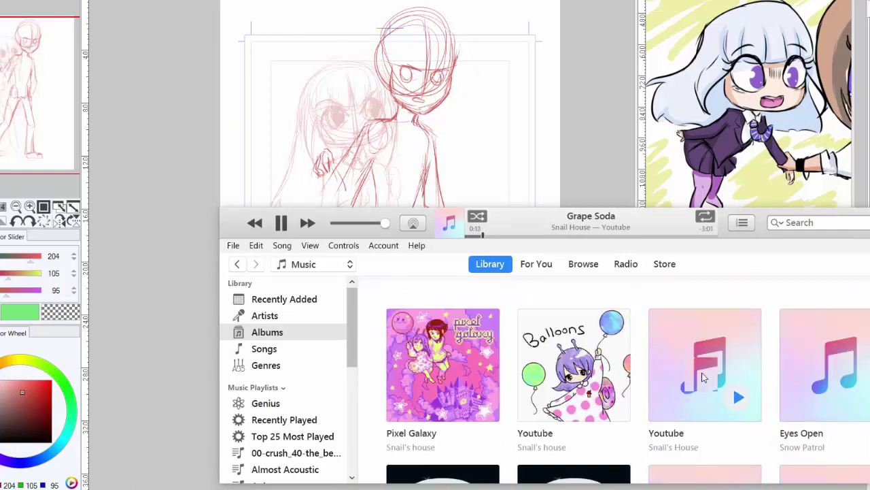
pyautogui.scroll(1, 702, 415)
pyautogui.hotkey('alt', 'Tab')
# Step: Sketch the boy's short spiky hair with a fringe over the forehead and pointed tufts around the crown
pyautogui.moveTo(426, 51); pyautogui.dragTo(436, 82)
pyautogui.moveTo(454, 42); pyautogui.dragTo(459, 86)
pyautogui.moveTo(454, 19)
pyautogui.mouseDown()
pyautogui.moveTo(478, 26)
pyautogui.moveTo(460, 1)
pyautogui.mouseUp()
pyautogui.moveTo(372, 58); pyautogui.dragTo(416, 4)
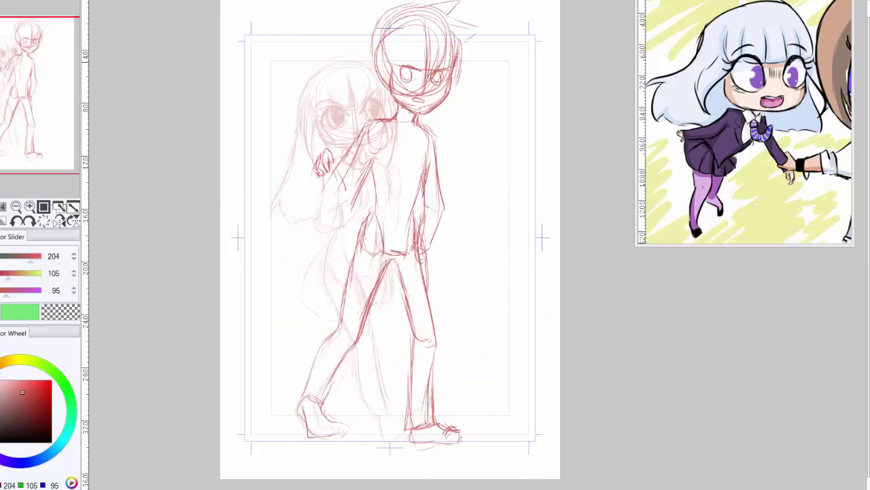
pyautogui.moveTo(405, 53); pyautogui.dragTo(421, 79)
pyautogui.moveTo(372, 52); pyautogui.dragTo(395, 107)
pyautogui.moveTo(382, 15); pyautogui.dragTo(369, 90)
pyautogui.moveTo(363, 28); pyautogui.dragTo(391, 4)
pyautogui.moveTo(388, 13)
pyautogui.mouseDown()
pyautogui.moveTo(431, 4)
pyautogui.moveTo(473, 31)
pyautogui.mouseUp()
pyautogui.moveTo(481, 19); pyautogui.dragTo(459, 66)
pyautogui.moveTo(392, 42); pyautogui.dragTo(395, 77)
pyautogui.moveTo(411, 47)
pyautogui.mouseDown()
pyautogui.moveTo(401, 75)
pyautogui.moveTo(435, 84)
pyautogui.mouseUp()
pyautogui.moveTo(446, 39)
pyautogui.mouseDown()
pyautogui.moveTo(459, 83)
pyautogui.moveTo(469, 79)
pyautogui.mouseUp()
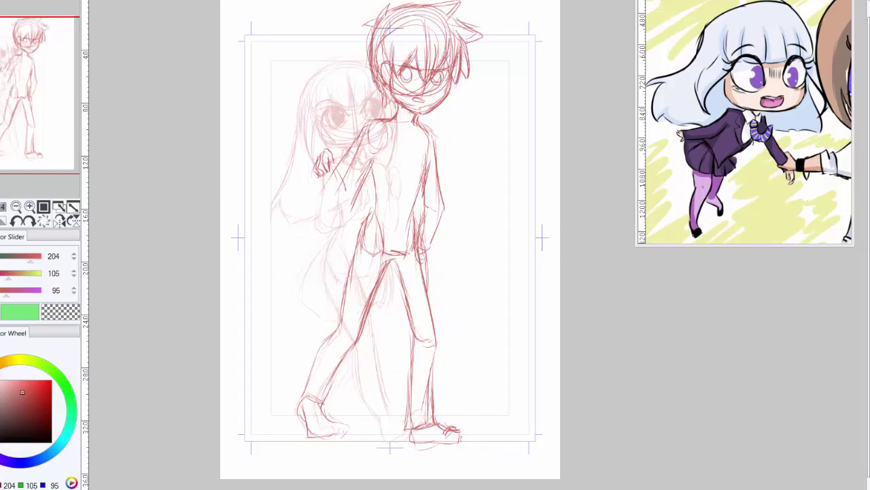
# Step: Sketch an open jacket on the boy, with front edges, side and hem at the hips
pyautogui.moveTo(414, 123); pyautogui.dragTo(416, 211)
pyautogui.moveTo(427, 174); pyautogui.dragTo(431, 214)
pyautogui.moveTo(417, 248); pyautogui.dragTo(437, 273)
pyautogui.moveTo(391, 121); pyautogui.dragTo(381, 261)
pyautogui.moveTo(385, 232); pyautogui.dragTo(345, 264)
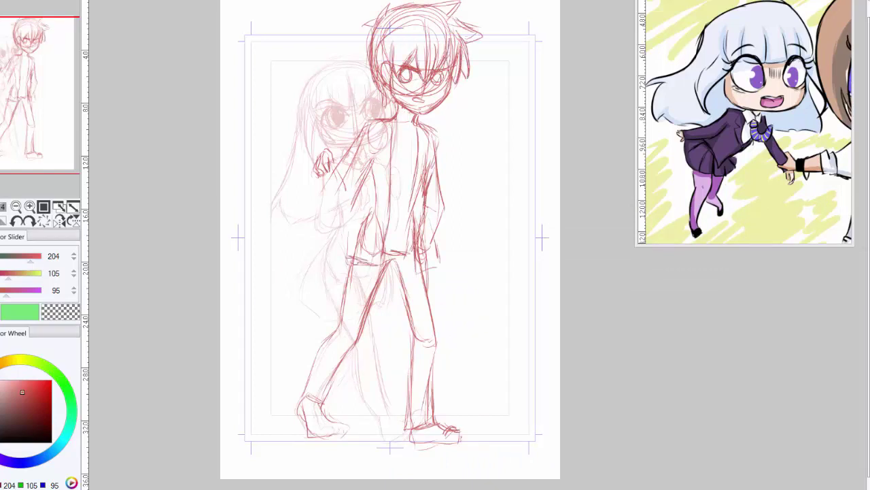
pyautogui.moveTo(366, 169); pyautogui.dragTo(344, 260)
# Step: Add the boy's collar, necktie and shirt lines inside the open jacket
pyautogui.moveTo(377, 126); pyautogui.dragTo(371, 171)
pyautogui.moveTo(393, 103); pyautogui.dragTo(408, 139)
pyautogui.moveTo(405, 132); pyautogui.dragTo(415, 168)
pyautogui.moveTo(400, 155); pyautogui.dragTo(399, 215)
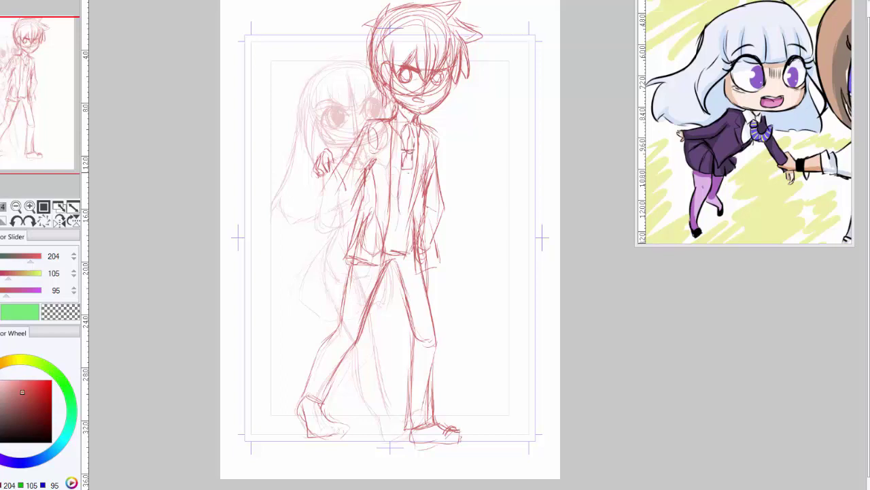
pyautogui.moveTo(412, 175); pyautogui.dragTo(406, 214)
pyautogui.moveTo(408, 224); pyautogui.dragTo(382, 284)
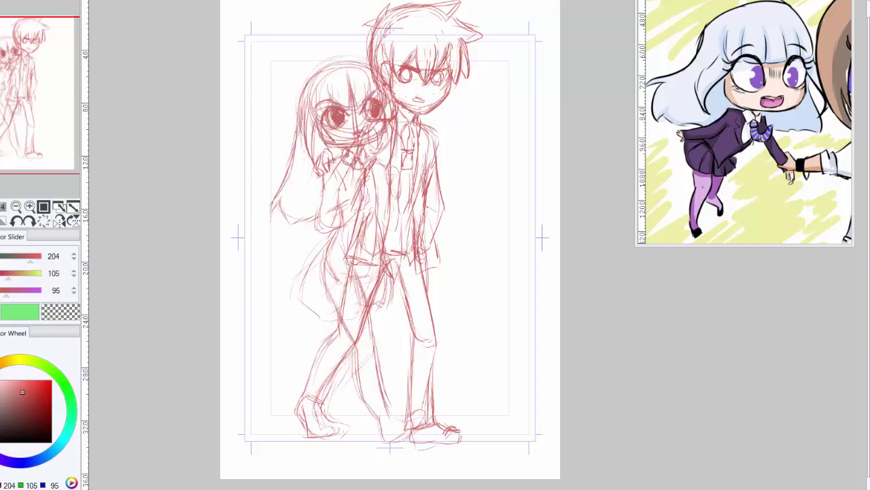
# Step: Sketch the girl's blazer lapel and front edge, and redraw the sleeve of her bent arm
pyautogui.moveTo(347, 163); pyautogui.dragTo(346, 196)
pyautogui.moveTo(359, 210)
pyautogui.mouseDown()
pyautogui.moveTo(361, 249)
pyautogui.moveTo(328, 249)
pyautogui.mouseUp()
pyautogui.moveTo(325, 162); pyautogui.dragTo(319, 231)
pyautogui.moveTo(359, 197); pyautogui.dragTo(328, 227)
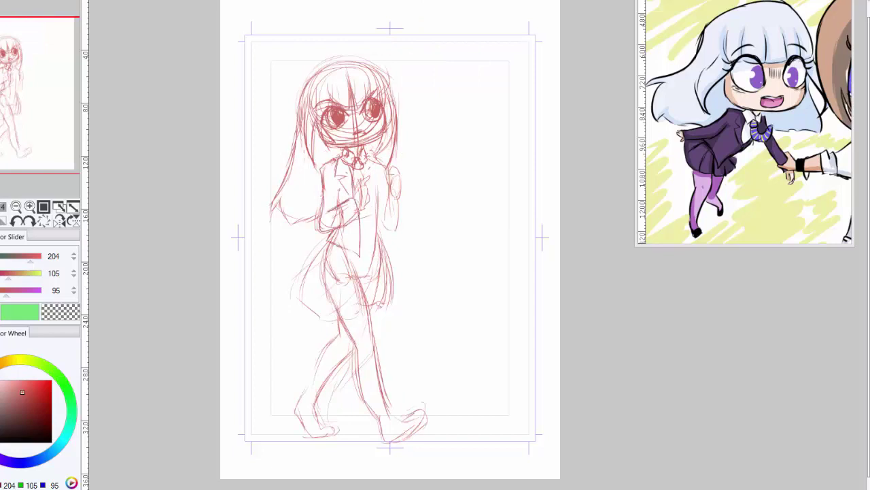
# Step: Clean up the girl's face and reinforce her hair outline, fringe and side locks
pyautogui.moveTo(341, 121)
pyautogui.mouseDown()
pyautogui.moveTo(365, 142)
pyautogui.moveTo(375, 127)
pyautogui.mouseUp()
pyautogui.moveTo(350, 77)
pyautogui.mouseDown()
pyautogui.moveTo(350, 97)
pyautogui.moveTo(300, 129)
pyautogui.mouseUp()
pyautogui.moveTo(307, 87)
pyautogui.mouseDown()
pyautogui.moveTo(385, 63)
pyautogui.moveTo(397, 148)
pyautogui.mouseUp()
pyautogui.moveTo(398, 129); pyautogui.dragTo(376, 159)
pyautogui.moveTo(355, 82); pyautogui.dragTo(346, 115)
pyautogui.moveTo(333, 86); pyautogui.dragTo(336, 106)
pyautogui.moveTo(370, 81); pyautogui.dragTo(373, 109)
pyautogui.moveTo(320, 89); pyautogui.dragTo(314, 159)
pyautogui.moveTo(308, 94); pyautogui.dragTo(304, 144)
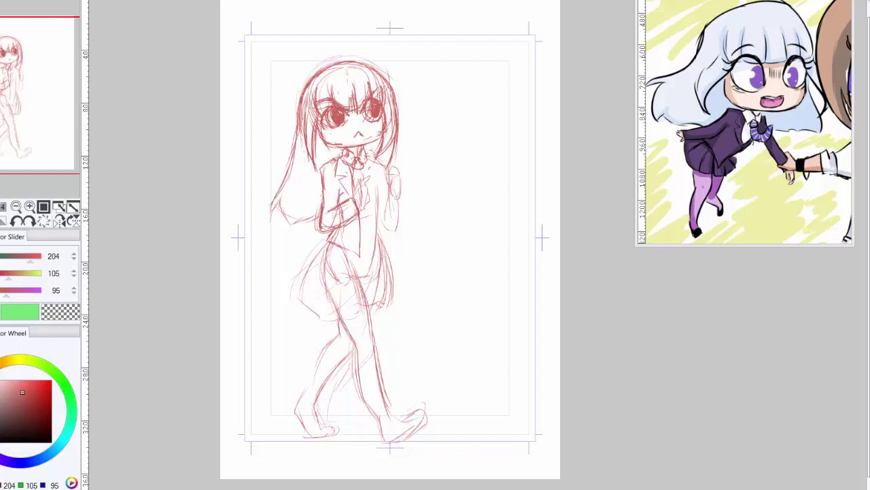
# Step: Refine the girl's raised fist and sleeve, and complete the other front edge of her blazer
pyautogui.moveTo(398, 179); pyautogui.dragTo(401, 200)
pyautogui.moveTo(390, 176); pyautogui.dragTo(387, 193)
pyautogui.moveTo(398, 193); pyautogui.dragTo(381, 234)
pyautogui.moveTo(380, 208); pyautogui.dragTo(375, 242)
pyautogui.moveTo(382, 202); pyautogui.dragTo(360, 255)
pyautogui.moveTo(372, 154)
pyautogui.mouseDown()
pyautogui.moveTo(363, 181)
pyautogui.moveTo(372, 200)
pyautogui.mouseUp()
# Step: Redraw the girl's skirt with firmer sides, a curved hem and pleat lines
pyautogui.moveTo(329, 238); pyautogui.dragTo(295, 298)
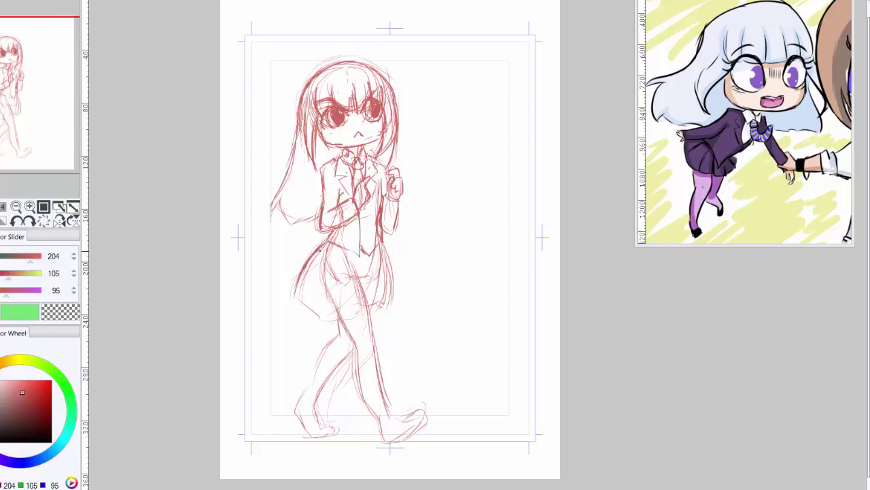
pyautogui.moveTo(315, 263); pyautogui.dragTo(291, 309)
pyautogui.moveTo(295, 302); pyautogui.dragTo(319, 313)
pyautogui.moveTo(331, 249); pyautogui.dragTo(318, 315)
pyautogui.moveTo(354, 266); pyautogui.dragTo(343, 316)
pyautogui.hotkey('ctrl', 'z')
pyautogui.moveTo(364, 251); pyautogui.dragTo(321, 314)
pyautogui.moveTo(373, 255); pyautogui.dragTo(374, 306)
pyautogui.moveTo(381, 260); pyautogui.dragTo(387, 306)
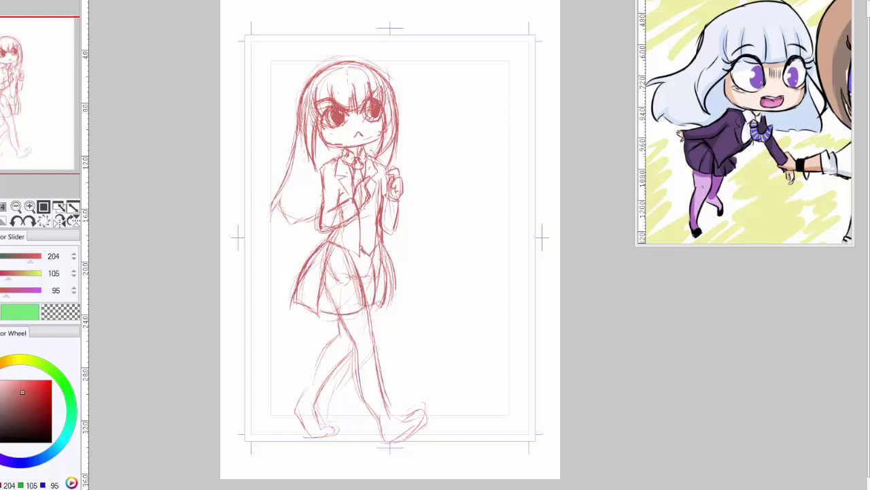
# Step: Redraw the girl's front leg with firmer lines and give the foot a heeled shoe
pyautogui.moveTo(351, 340); pyautogui.dragTo(381, 415)
pyautogui.moveTo(366, 308); pyautogui.dragTo(379, 372)
pyautogui.moveTo(375, 356); pyautogui.dragTo(396, 427)
pyautogui.moveTo(378, 425)
pyautogui.mouseDown()
pyautogui.moveTo(404, 444)
pyautogui.moveTo(429, 420)
pyautogui.mouseUp()
pyautogui.moveTo(427, 423); pyautogui.dragTo(392, 444)
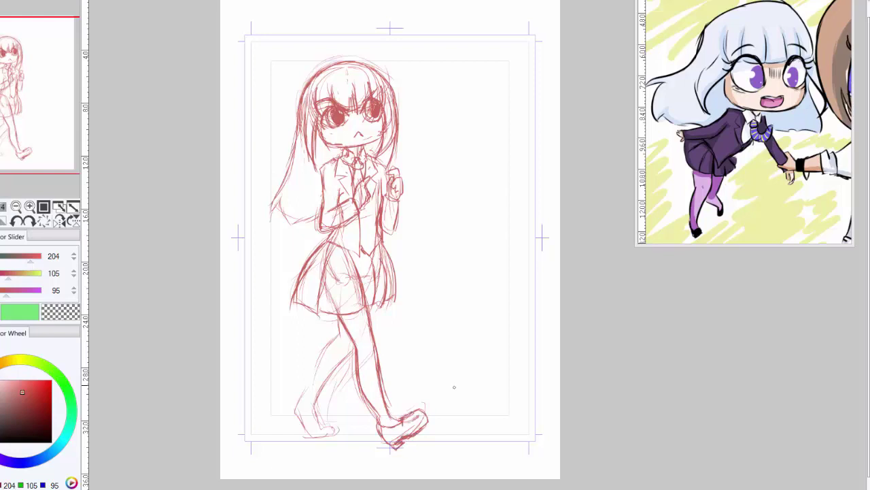
# Step: Redraw the girl's trailing leg from the skirt hem to the ankle with firmer lines
pyautogui.moveTo(355, 348); pyautogui.dragTo(315, 404)
pyautogui.moveTo(339, 317); pyautogui.dragTo(317, 371)
pyautogui.moveTo(331, 342); pyautogui.dragTo(306, 396)
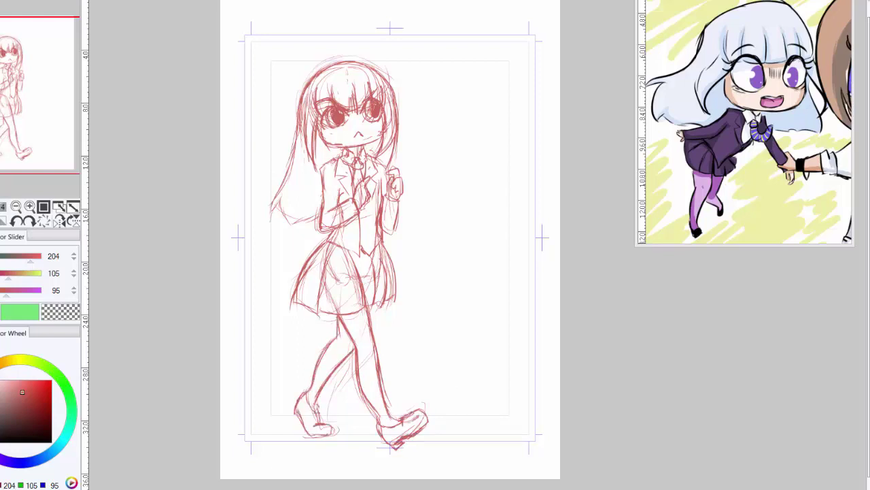
# Step: Clean up the stray lines around the girl's hair and along the hips and front edge of her skirt
pyautogui.moveTo(313, 125); pyautogui.dragTo(310, 88)
pyautogui.moveTo(314, 69)
pyautogui.mouseDown()
pyautogui.moveTo(347, 56)
pyautogui.moveTo(393, 79)
pyautogui.mouseUp()
pyautogui.moveTo(380, 81); pyautogui.dragTo(388, 110)
pyautogui.moveTo(322, 224)
pyautogui.mouseDown()
pyautogui.moveTo(348, 209)
pyautogui.moveTo(388, 306)
pyautogui.mouseUp()
pyautogui.moveTo(393, 259); pyautogui.dragTo(392, 307)
# Step: Shade the girl's trailing leg and shoe with diagonal hatching and firm up the outline of her long back hair
pyautogui.moveTo(297, 395); pyautogui.dragTo(331, 432)
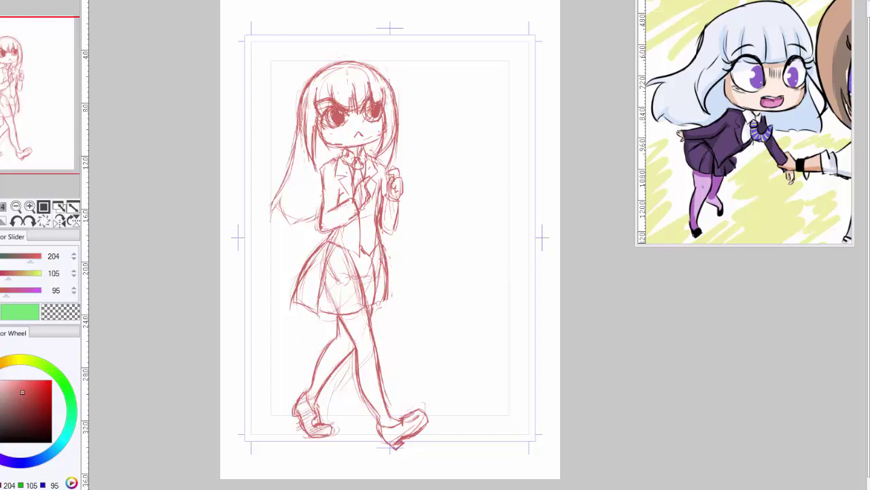
pyautogui.moveTo(345, 328); pyautogui.dragTo(301, 396)
pyautogui.moveTo(299, 127)
pyautogui.mouseDown()
pyautogui.moveTo(274, 197)
pyautogui.moveTo(310, 234)
pyautogui.mouseUp()
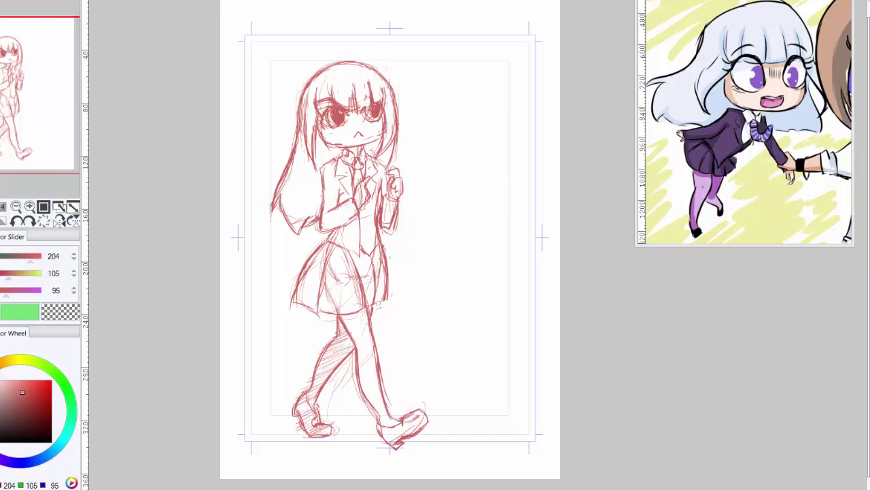
# Step: Darken the girl's fringe and jawline and clear the leftover construction lines inside her skirt
pyautogui.moveTo(320, 88); pyautogui.dragTo(328, 112)
pyautogui.moveTo(329, 143); pyautogui.dragTo(381, 145)
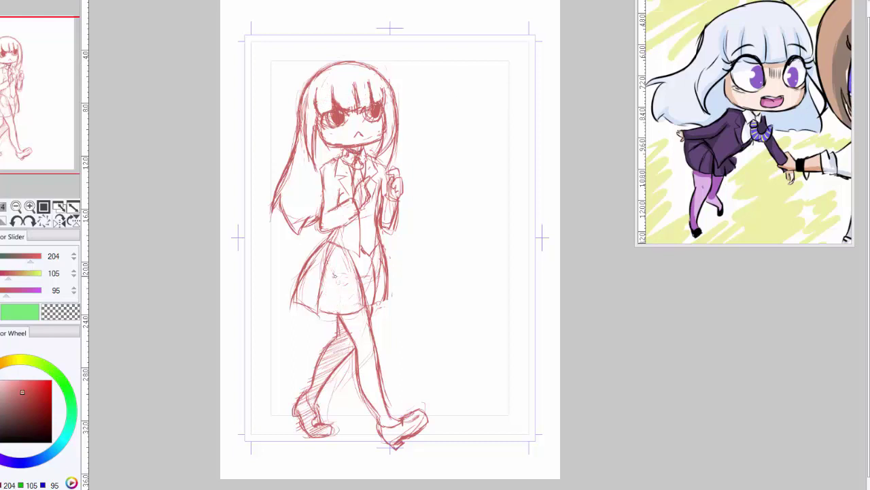
pyautogui.moveTo(381, 255); pyautogui.dragTo(304, 289)
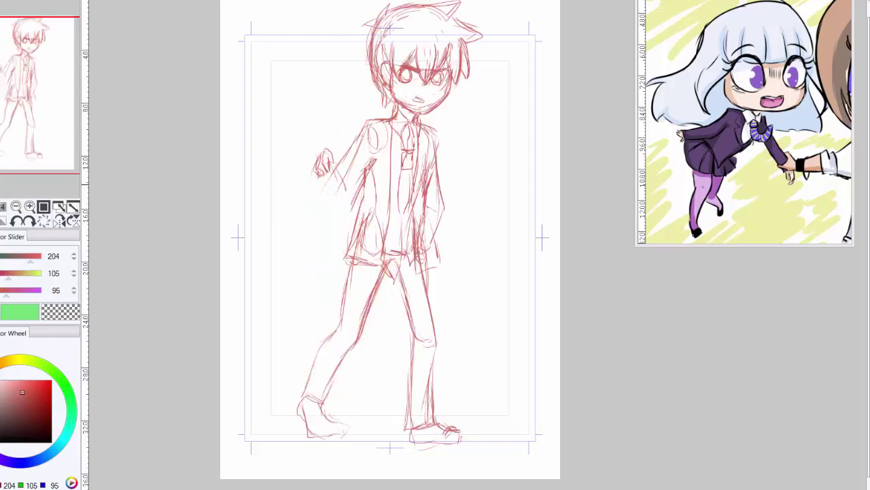
# Step: Redraw the boy's open jacket with firmer side, hem and front edges
pyautogui.moveTo(365, 180); pyautogui.dragTo(348, 252)
pyautogui.moveTo(346, 256); pyautogui.dragTo(386, 254)
pyautogui.moveTo(389, 222); pyautogui.dragTo(385, 253)
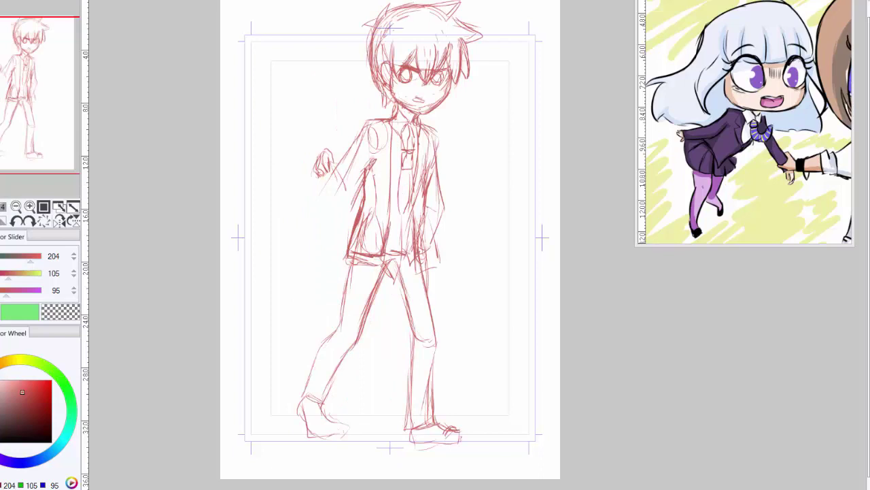
pyautogui.moveTo(391, 121); pyautogui.dragTo(378, 208)
pyautogui.moveTo(394, 124); pyautogui.dragTo(390, 233)
pyautogui.moveTo(418, 142); pyautogui.dragTo(414, 242)
pyautogui.moveTo(440, 233); pyautogui.dragTo(419, 273)
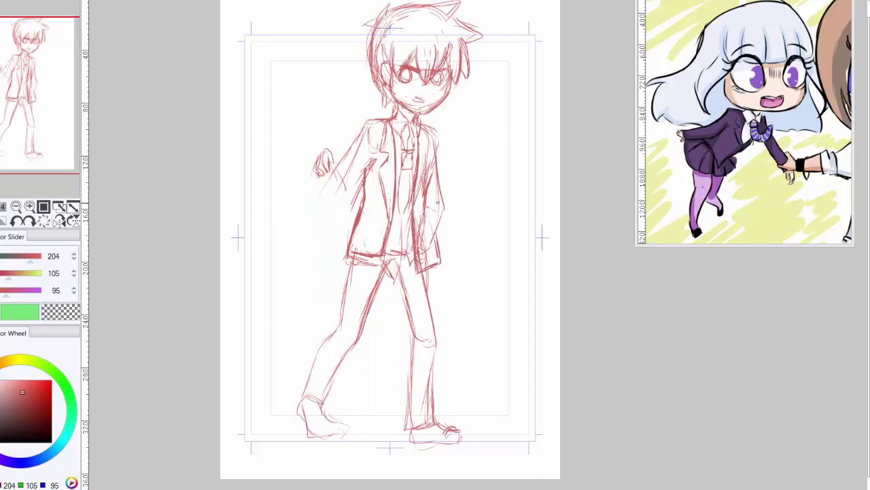
# Step: Redraw the boy's straight arm on the far side from the girl and firm up the adjacent jacket lapel
pyautogui.moveTo(440, 122)
pyautogui.mouseDown()
pyautogui.moveTo(435, 167)
pyautogui.moveTo(446, 216)
pyautogui.mouseUp()
pyautogui.moveTo(444, 205); pyautogui.dragTo(423, 228)
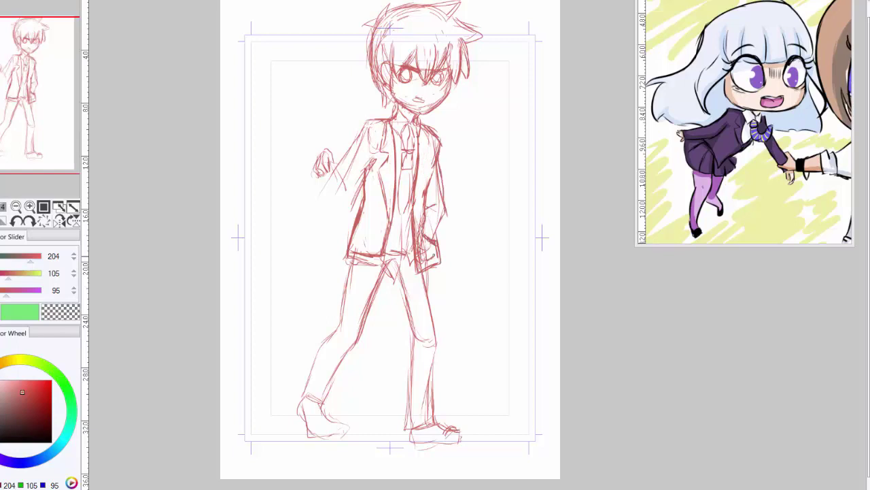
pyautogui.moveTo(423, 158); pyautogui.dragTo(426, 184)
pyautogui.moveTo(425, 174); pyautogui.dragTo(419, 219)
# Step: Define the boy's hanging badge, the shirt front with its pointed hem, and the shirt collar
pyautogui.moveTo(411, 148); pyautogui.dragTo(402, 170)
pyautogui.moveTo(407, 167); pyautogui.dragTo(401, 219)
pyautogui.moveTo(404, 216); pyautogui.dragTo(403, 248)
pyautogui.moveTo(401, 255); pyautogui.dragTo(394, 282)
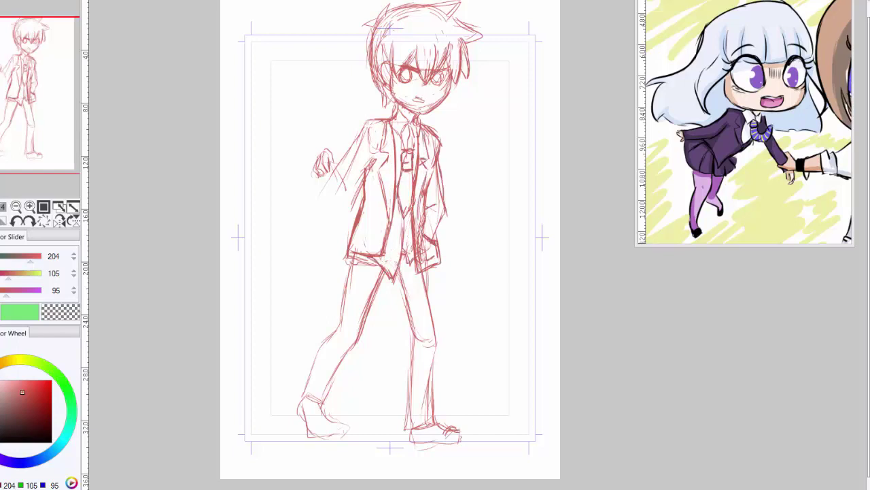
pyautogui.moveTo(408, 106); pyautogui.dragTo(401, 138)
pyautogui.moveTo(392, 118); pyautogui.dragTo(407, 145)
pyautogui.moveTo(409, 132); pyautogui.dragTo(409, 149)
# Step: Redraw the boy's front trouser leg with firmer lines and a cuff, and give the foot a thick-soled shoe
pyautogui.moveTo(383, 272); pyautogui.dragTo(369, 313)
pyautogui.moveTo(396, 275); pyautogui.dragTo(415, 343)
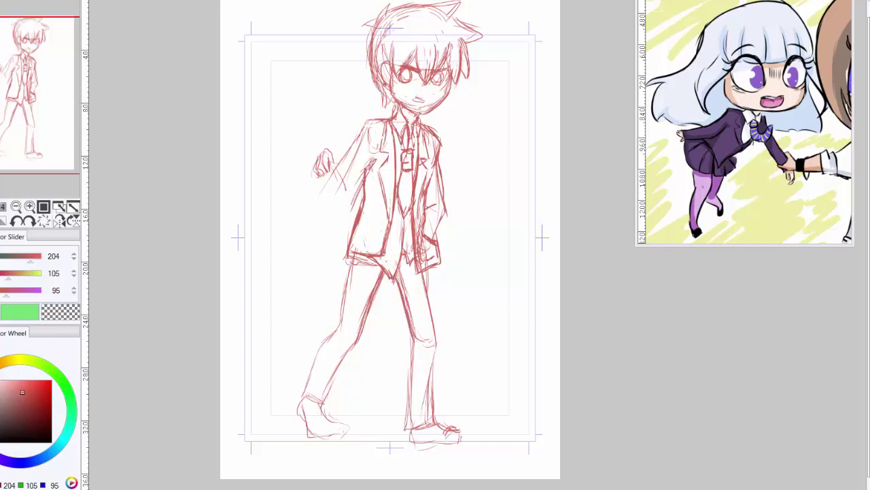
pyautogui.moveTo(424, 272); pyautogui.dragTo(436, 340)
pyautogui.moveTo(408, 314)
pyautogui.mouseDown()
pyautogui.moveTo(415, 345)
pyautogui.moveTo(406, 429)
pyautogui.mouseUp()
pyautogui.moveTo(407, 417); pyautogui.dragTo(430, 430)
pyautogui.moveTo(436, 342); pyautogui.dragTo(429, 416)
pyautogui.moveTo(418, 415); pyautogui.dragTo(436, 428)
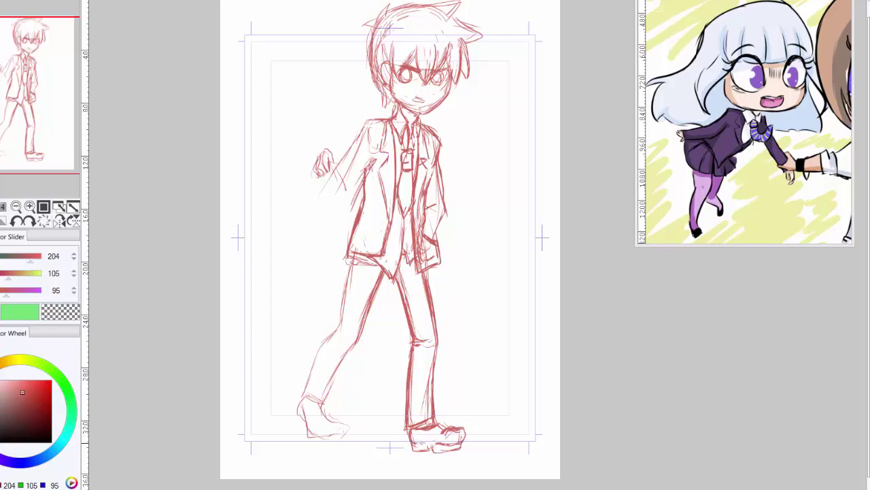
pyautogui.moveTo(413, 448); pyautogui.dragTo(449, 445)
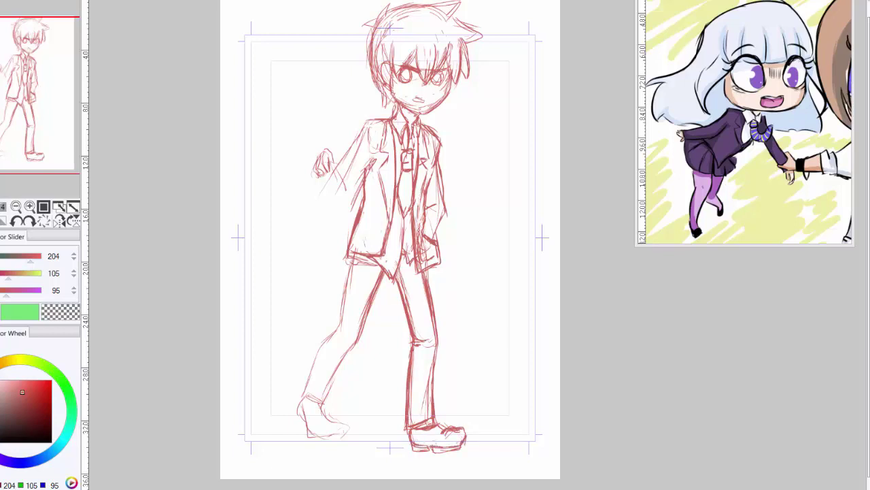
# Step: Strengthen the strands of the boy's fringe and the back outline of his hair
pyautogui.moveTo(416, 43); pyautogui.dragTo(418, 68)
pyautogui.moveTo(427, 52); pyautogui.dragTo(429, 81)
pyautogui.moveTo(435, 39)
pyautogui.mouseDown()
pyautogui.moveTo(425, 86)
pyautogui.moveTo(451, 85)
pyautogui.mouseUp()
pyautogui.moveTo(448, 78); pyautogui.dragTo(450, 92)
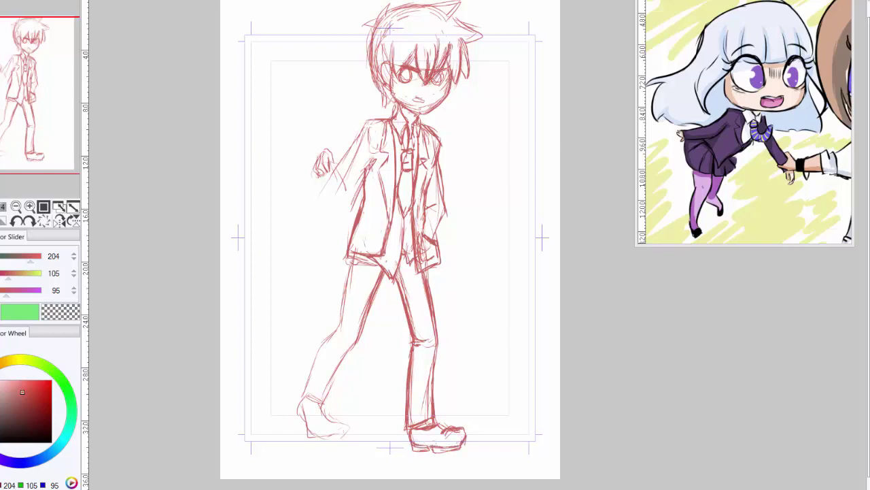
pyautogui.moveTo(373, 31); pyautogui.dragTo(372, 92)
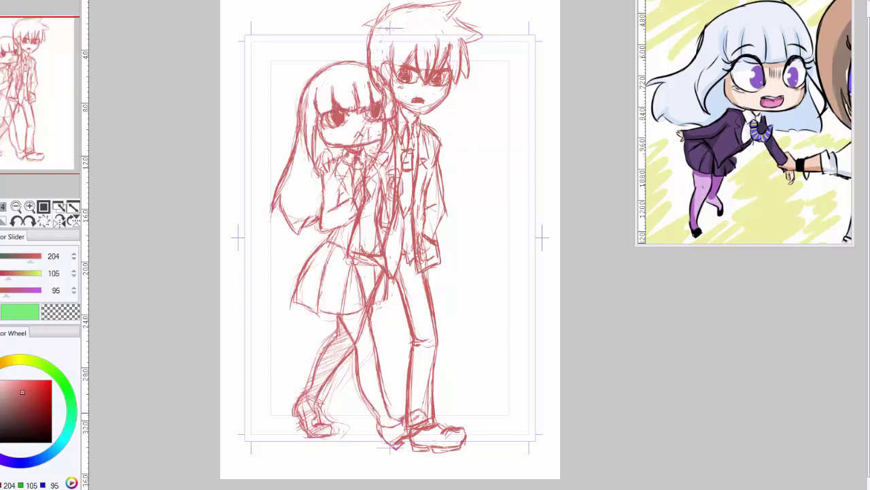
# Step: Erase the boy's lines where they overlap the girl's face, blazer, skirt and legs
pyautogui.moveTo(326, 156); pyautogui.dragTo(348, 192)
pyautogui.moveTo(355, 120); pyautogui.dragTo(382, 142)
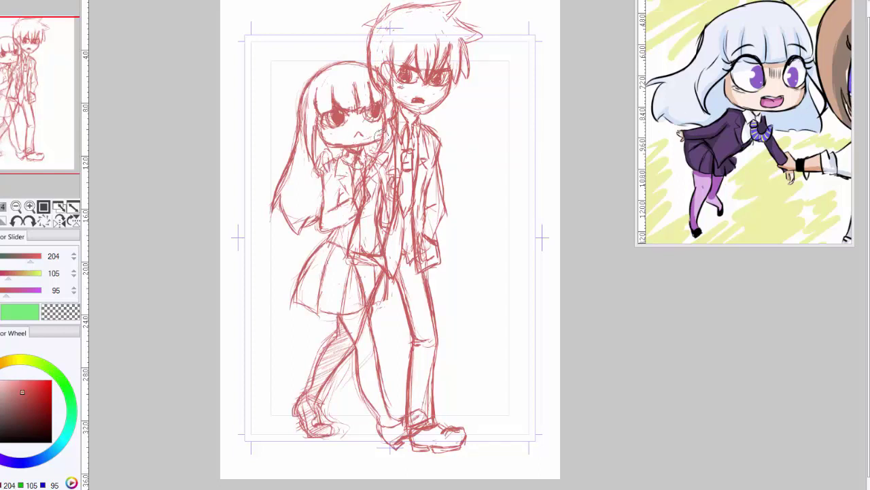
pyautogui.moveTo(359, 72); pyautogui.dragTo(392, 106)
pyautogui.moveTo(374, 150)
pyautogui.mouseDown()
pyautogui.moveTo(391, 198)
pyautogui.moveTo(361, 272)
pyautogui.moveTo(371, 320)
pyautogui.mouseUp()
pyautogui.moveTo(333, 333); pyautogui.dragTo(306, 401)
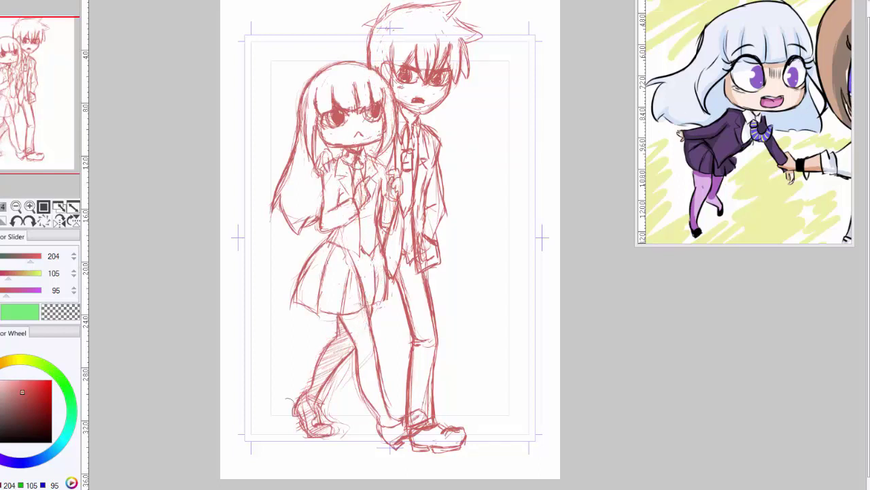
# Step: Try redrawing the boy's rear trouser leg from the hip down to the cuff behind the girl's legs
pyautogui.moveTo(384, 275); pyautogui.dragTo(357, 351)
pyautogui.moveTo(380, 289); pyautogui.dragTo(333, 397)
pyautogui.moveTo(332, 344); pyautogui.dragTo(306, 394)
pyautogui.moveTo(307, 381); pyautogui.dragTo(337, 407)
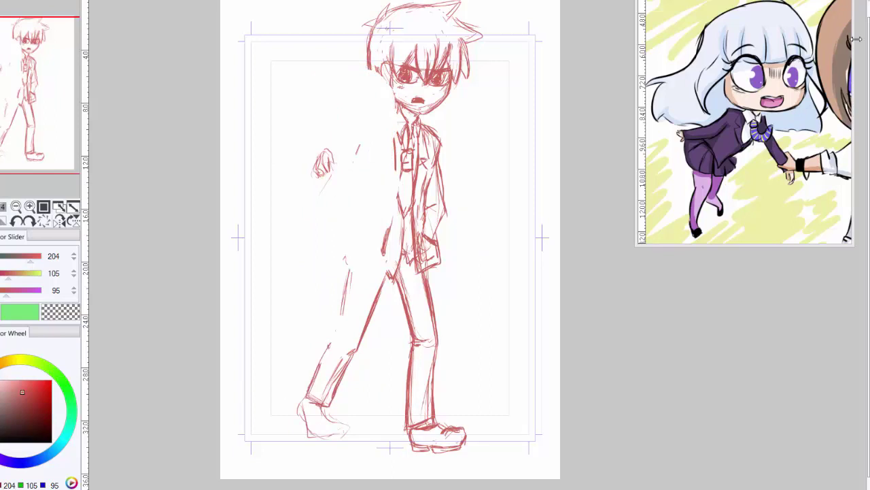
pyautogui.moveTo(344, 355); pyautogui.dragTo(306, 430)
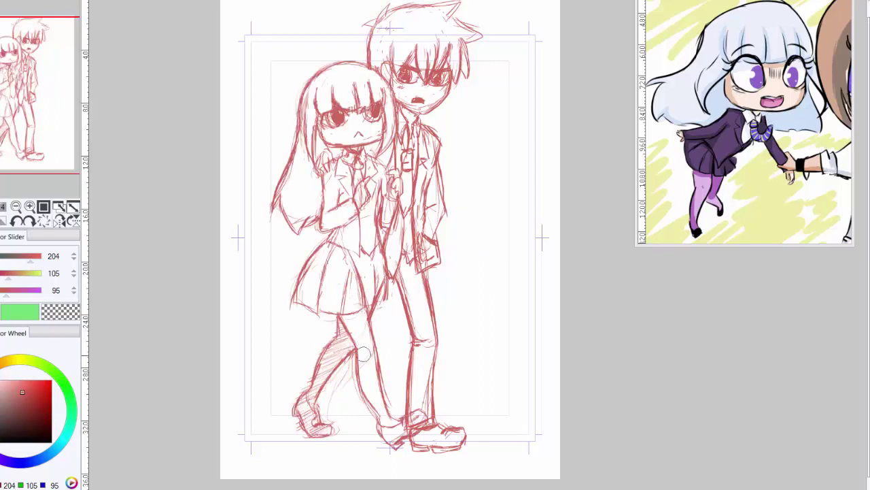
pyautogui.moveTo(376, 292); pyautogui.dragTo(355, 357)
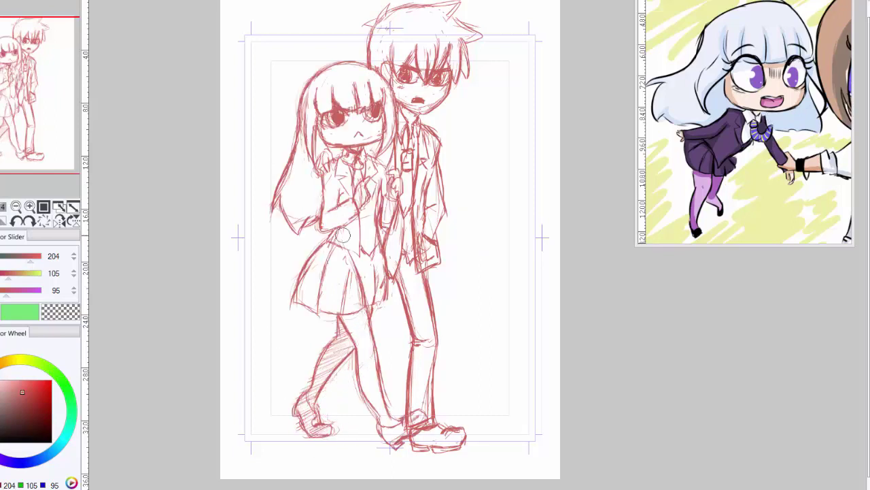
# Step: Try a wider version of the boy's rear leg, bent at the knee and trailing behind the girl
pyautogui.moveTo(433, 269); pyautogui.dragTo(435, 281)
pyautogui.moveTo(404, 272); pyautogui.dragTo(406, 310)
pyautogui.moveTo(391, 280); pyautogui.dragTo(379, 336)
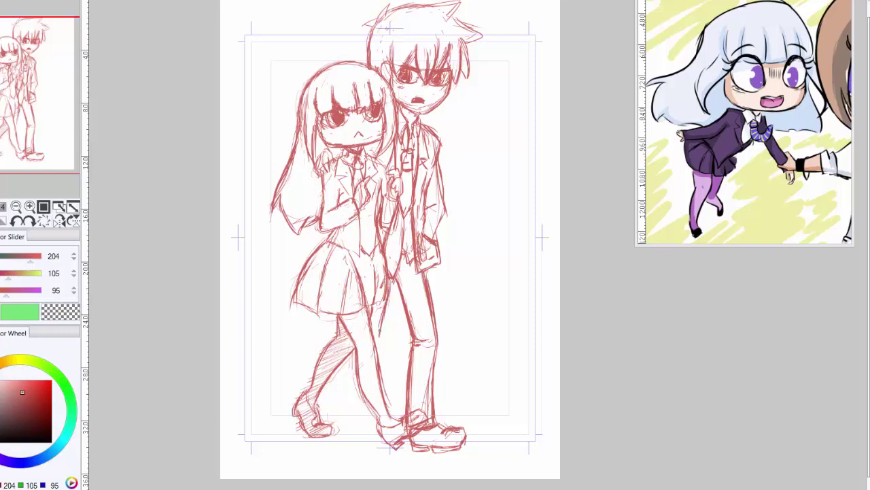
pyautogui.moveTo(355, 373); pyautogui.dragTo(338, 398)
pyautogui.moveTo(354, 369); pyautogui.dragTo(325, 393)
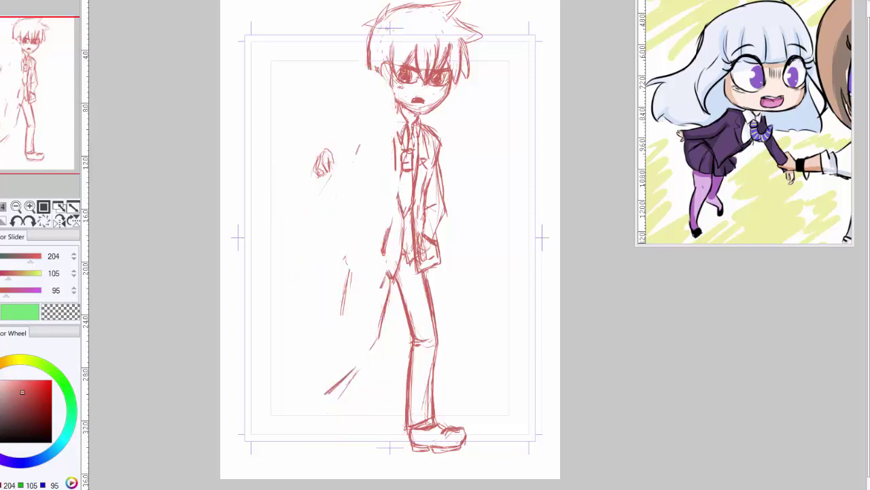
pyautogui.moveTo(361, 316); pyautogui.dragTo(307, 408)
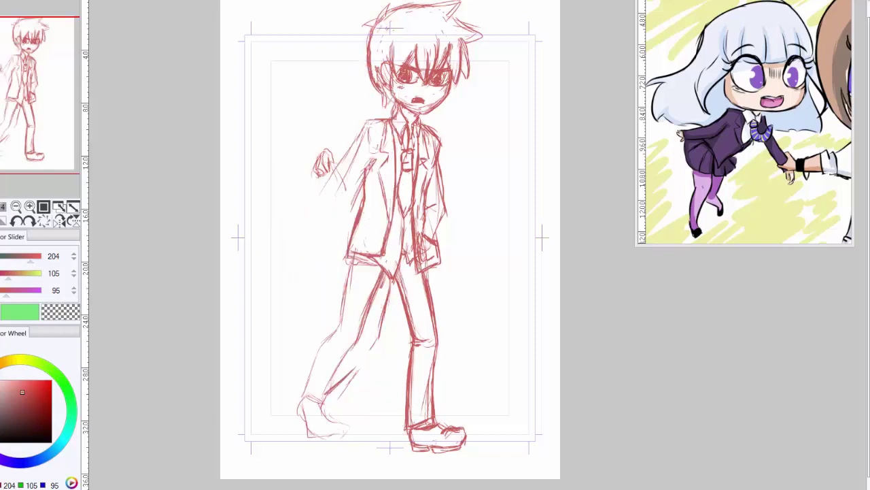
pyautogui.moveTo(359, 260)
pyautogui.mouseDown()
pyautogui.moveTo(335, 355)
pyautogui.moveTo(313, 398)
pyautogui.mouseUp()
pyautogui.moveTo(375, 335); pyautogui.dragTo(346, 384)
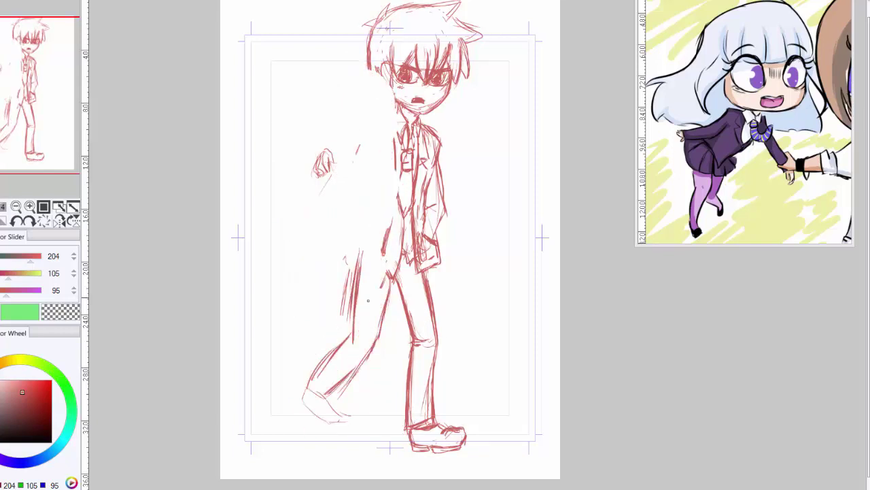
pyautogui.moveTo(354, 259)
pyautogui.mouseDown()
pyautogui.moveTo(370, 350)
pyautogui.moveTo(321, 420)
pyautogui.mouseUp()
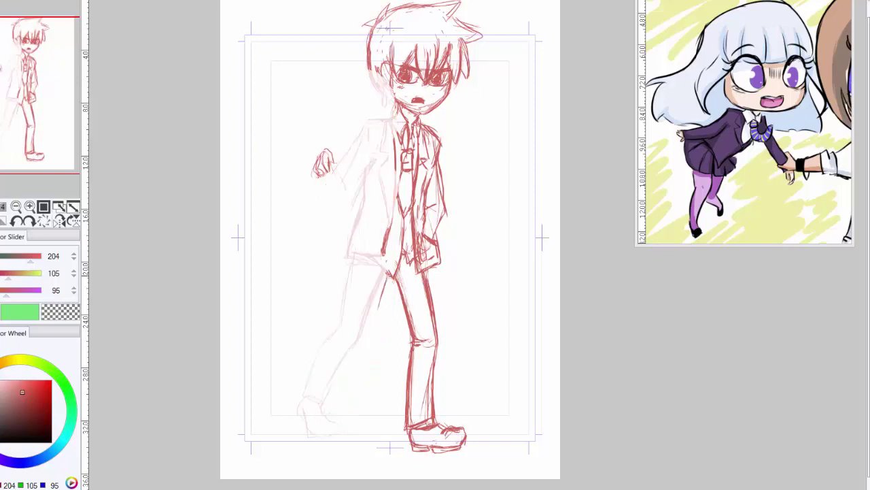
# Step: Redraw the boy's rear leg over the faded sketch with a slightly bent knee, a trouser cuff and a shoe
pyautogui.moveTo(384, 273)
pyautogui.mouseDown()
pyautogui.moveTo(348, 368)
pyautogui.moveTo(318, 407)
pyautogui.mouseUp()
pyautogui.moveTo(361, 254); pyautogui.dragTo(348, 333)
pyautogui.moveTo(353, 331); pyautogui.dragTo(305, 393)
pyautogui.moveTo(359, 356); pyautogui.dragTo(305, 406)
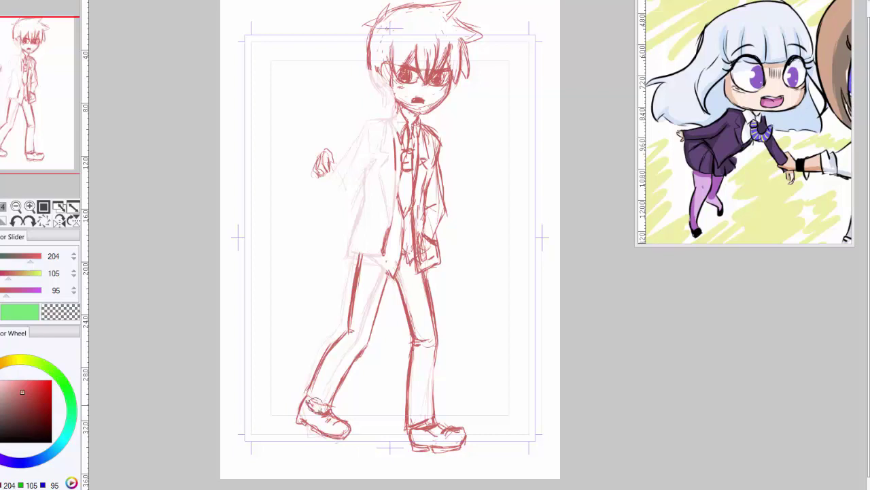
pyautogui.moveTo(356, 254); pyautogui.dragTo(348, 311)
pyautogui.moveTo(351, 279); pyautogui.dragTo(342, 336)
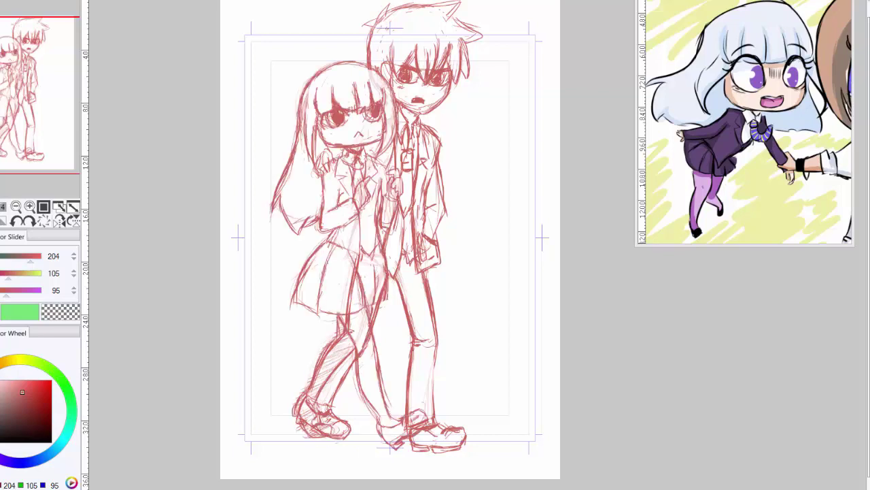
# Step: Erase the boy's lines that cross the girl's skirt, trailing leg and front shoe
pyautogui.moveTo(360, 231)
pyautogui.mouseDown()
pyautogui.moveTo(367, 313)
pyautogui.moveTo(373, 291)
pyautogui.mouseUp()
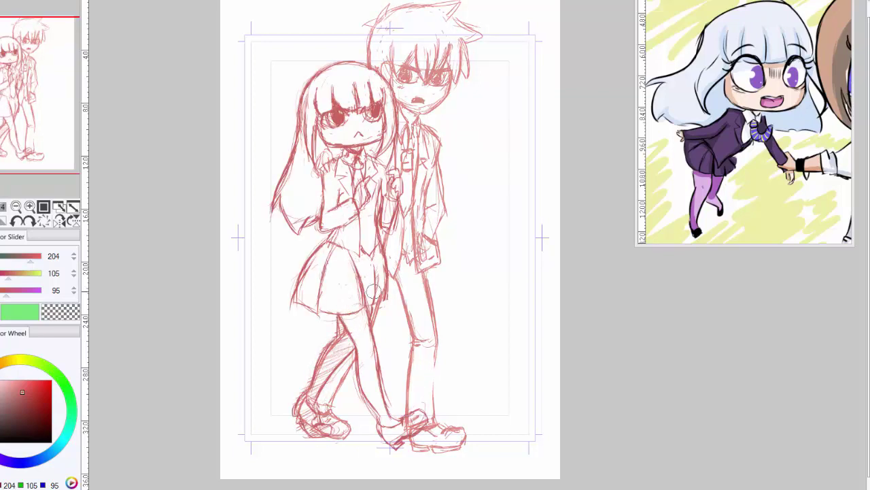
pyautogui.moveTo(302, 416); pyautogui.dragTo(337, 319)
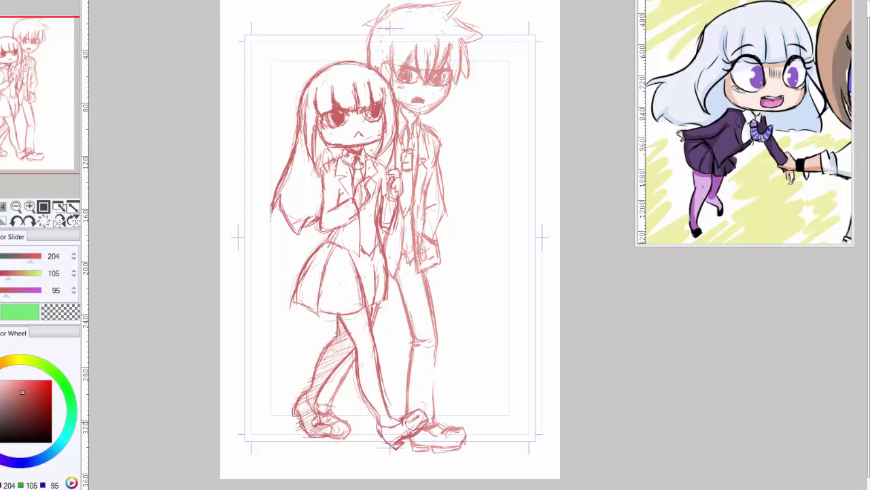
pyautogui.moveTo(408, 429); pyautogui.dragTo(421, 418)
# Step: Recolour the white background to a medium green with a hue and saturation adjustment
pyautogui.scroll(2, 421, 190)
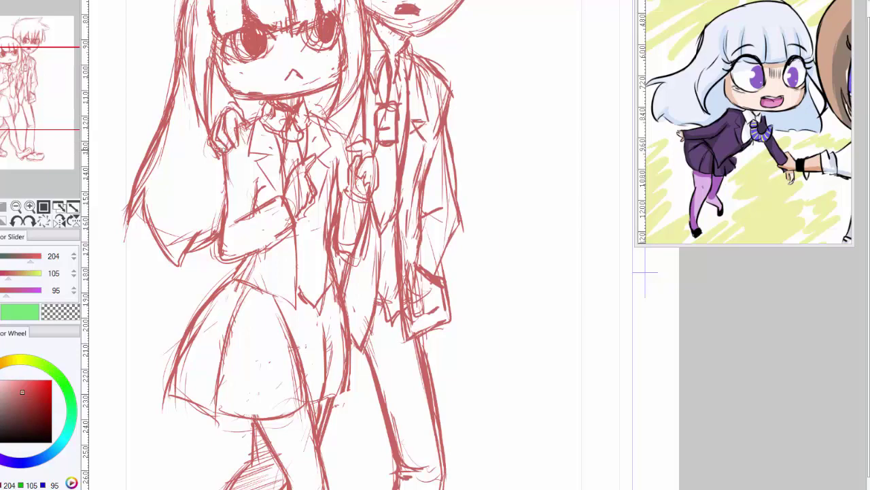
pyautogui.scroll(-2, 224, 150)
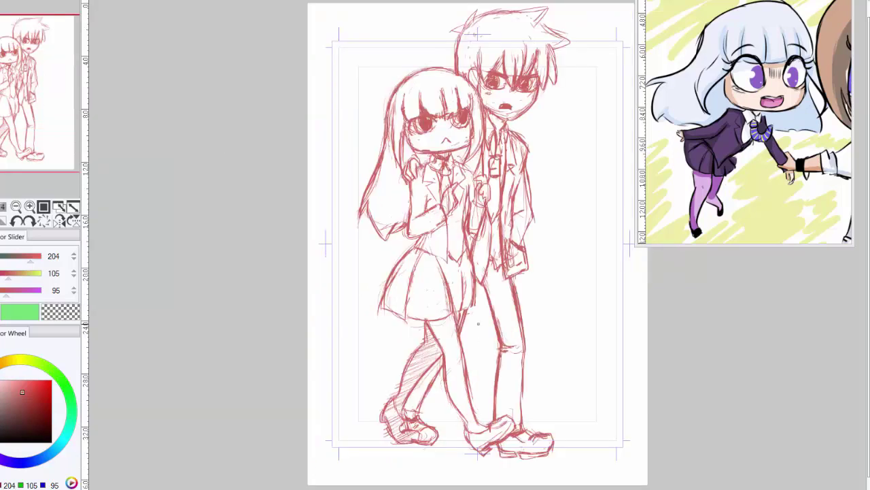
pyautogui.scroll(3, 462, 245)
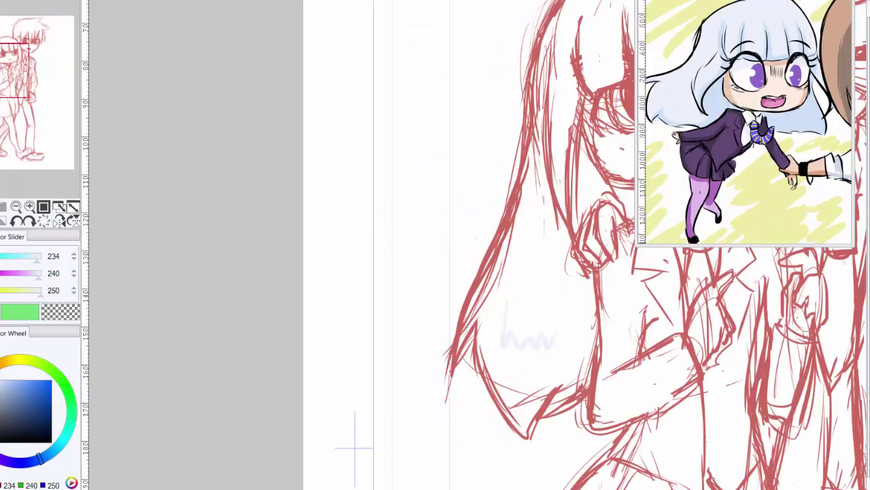
pyautogui.hotkey('ctrl', 'u')
pyautogui.moveTo(792, 259); pyautogui.dragTo(740, 281)
pyautogui.moveTo(792, 221); pyautogui.dragTo(839, 221)
pyautogui.press('Return')
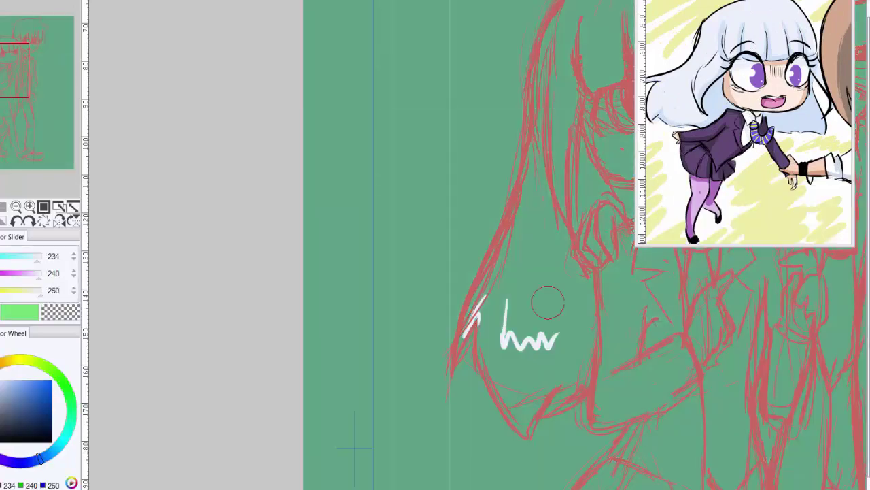
# Step: Paint the girl's hair with a flat pale blue (234, 240, 250)
pyautogui.scroll(-2, 548, 301)
pyautogui.moveTo(285, 225)
pyautogui.mouseDown()
pyautogui.moveTo(397, 212)
pyautogui.moveTo(251, 285)
pyautogui.moveTo(311, 367)
pyautogui.moveTo(320, 78)
pyautogui.moveTo(340, 41)
pyautogui.mouseUp()
pyautogui.moveTo(0, 64); pyautogui.dragTo(4, 48)
pyautogui.moveTo(204, 197)
pyautogui.mouseDown()
pyautogui.moveTo(286, 68)
pyautogui.moveTo(421, 108)
pyautogui.moveTo(435, 313)
pyautogui.moveTo(381, 55)
pyautogui.mouseUp()
pyautogui.scroll(-3, 218, 102)
# Step: Sample the skin tone (255, 239, 228) from the reference picture and fill the girl's face and the hands
pyautogui.keyDown('alt'); pyautogui.click(782, 96); pyautogui.keyUp('alt')
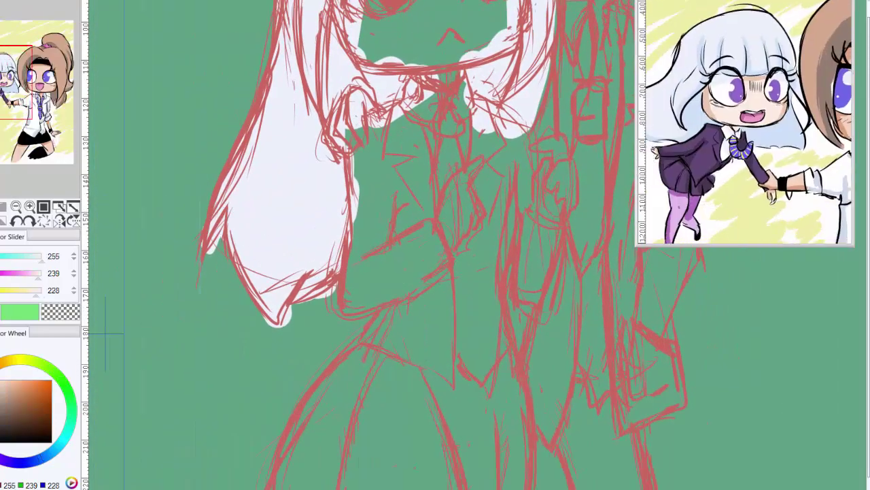
pyautogui.scroll(2, 216, 167)
pyautogui.moveTo(216, 166)
pyautogui.mouseDown()
pyautogui.moveTo(340, 156)
pyautogui.moveTo(292, 194)
pyautogui.mouseUp()
pyautogui.moveTo(204, 258); pyautogui.dragTo(211, 271)
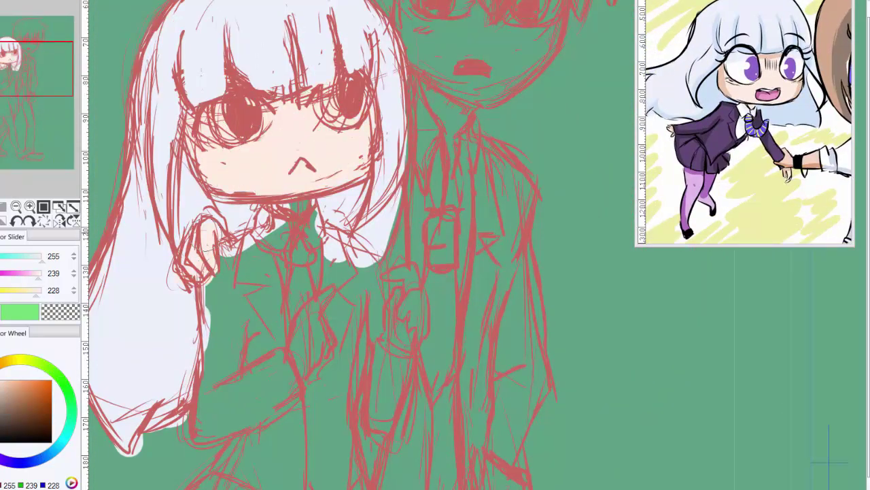
pyautogui.scroll(-3, 286, 204)
pyautogui.moveTo(299, 170); pyautogui.dragTo(279, 251)
pyautogui.moveTo(374, 150); pyautogui.dragTo(370, 225)
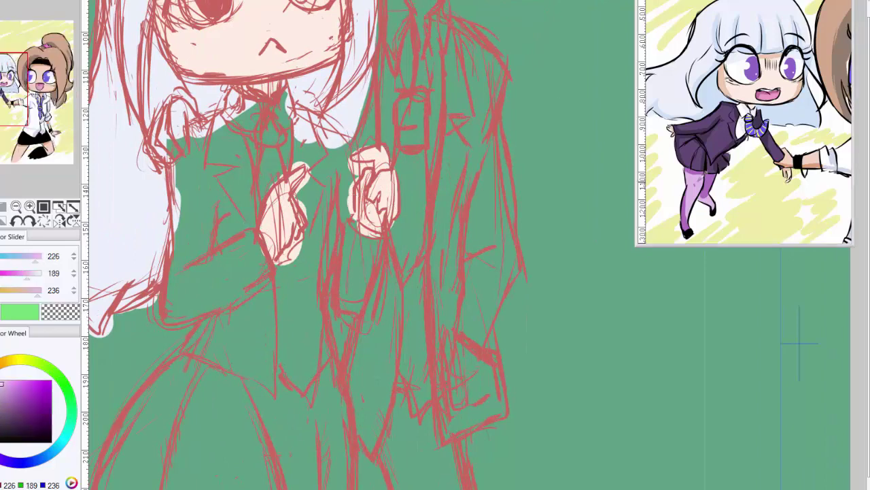
# Step: Using reference colours, fill the girl's legs with lilac (226, 189, 236) and both characters' shoes with dark purple (97, 74, 118)
pyautogui.keyDown('alt'); pyautogui.click(680, 88); pyautogui.keyUp('alt')
pyautogui.moveTo(24, 104); pyautogui.dragTo(24, 158)
pyautogui.moveTo(197, 347)
pyautogui.mouseDown()
pyautogui.moveTo(235, 225)
pyautogui.moveTo(299, 129)
pyautogui.moveTo(340, 145)
pyautogui.moveTo(370, 251)
pyautogui.moveTo(435, 398)
pyautogui.moveTo(421, 354)
pyautogui.moveTo(197, 370)
pyautogui.moveTo(199, 406)
pyautogui.moveTo(173, 319)
pyautogui.moveTo(285, 402)
pyautogui.moveTo(490, 368)
pyautogui.moveTo(517, 425)
pyautogui.moveTo(618, 420)
pyautogui.mouseUp()
pyautogui.keyDown('alt'); pyautogui.click(741, 146); pyautogui.keyUp('alt')
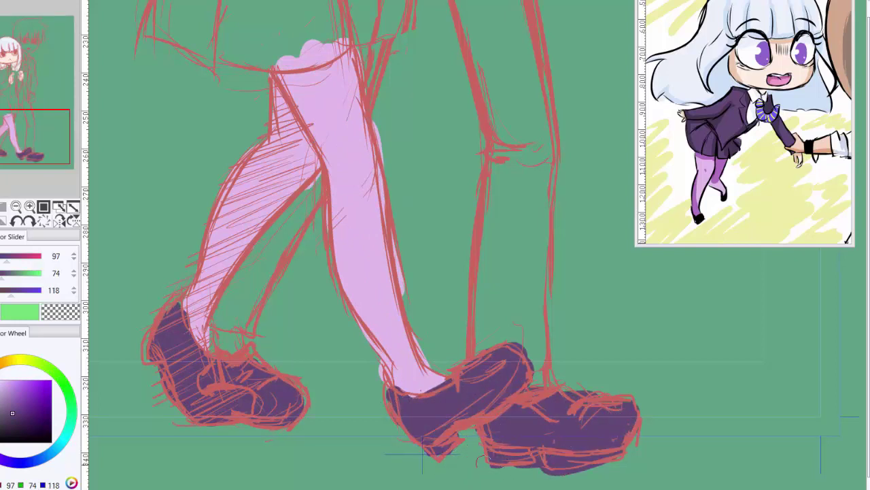
# Step: Fill the girl's jacket and skirt with the dark purple (97, 74, 118) and her shirt with white
pyautogui.moveTo(531, 468)
pyautogui.mouseDown()
pyautogui.moveTo(578, 393)
pyautogui.moveTo(598, 408)
pyautogui.mouseUp()
pyautogui.moveTo(211, 347)
pyautogui.mouseDown()
pyautogui.moveTo(319, 177)
pyautogui.moveTo(289, 285)
pyautogui.moveTo(338, 312)
pyautogui.moveTo(381, 177)
pyautogui.moveTo(398, 306)
pyautogui.moveTo(354, 129)
pyautogui.mouseUp()
pyautogui.hotkey('ctrl', 'z')
pyautogui.scroll(5, 329, 303)
pyautogui.keyDown('alt'); pyautogui.click(398, 306); pyautogui.keyUp('alt')
pyautogui.scroll(5, 354, 238)
pyautogui.moveTo(380, 238)
pyautogui.mouseDown()
pyautogui.moveTo(408, 391)
pyautogui.moveTo(423, 288)
pyautogui.moveTo(385, 170)
pyautogui.moveTo(245, 272)
pyautogui.moveTo(232, 178)
pyautogui.moveTo(292, 123)
pyautogui.moveTo(310, 170)
pyautogui.moveTo(323, 155)
pyautogui.mouseUp()
pyautogui.keyDown('alt'); pyautogui.click(299, 102); pyautogui.keyUp('alt')
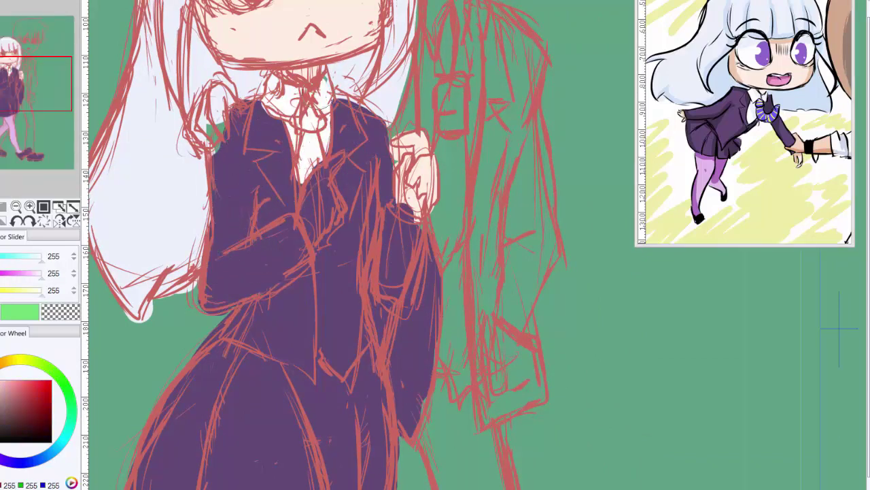
# Step: Fill the boy's face, ear and neck with the skin tone sampled from the drawing
pyautogui.scroll(5, 285, 245)
pyautogui.keyDown('alt'); pyautogui.click(204, 225); pyautogui.keyUp('alt')
pyautogui.moveTo(333, 40)
pyautogui.mouseDown()
pyautogui.moveTo(422, 163)
pyautogui.moveTo(476, 102)
pyautogui.mouseUp()
pyautogui.moveTo(435, 203); pyautogui.dragTo(388, 287)
pyautogui.moveTo(408, 81); pyautogui.dragTo(442, 123)
# Step: Paint the boy's hair with a flat pale cyan, including the bangs and the outer spikes
pyautogui.keyDown('alt'); pyautogui.click(224, 231); pyautogui.keyUp('alt')
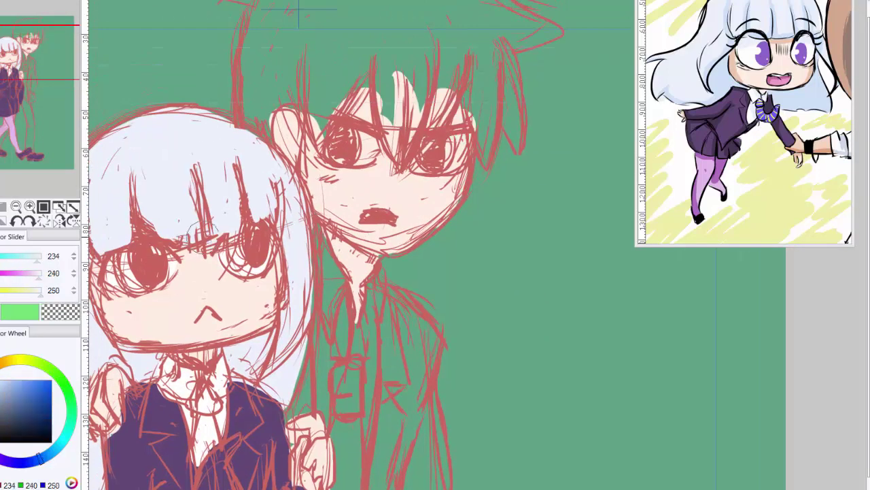
pyautogui.moveTo(203, 232); pyautogui.dragTo(148, 326)
pyautogui.moveTo(225, 177)
pyautogui.mouseDown()
pyautogui.moveTo(272, 88)
pyautogui.moveTo(340, 102)
pyautogui.moveTo(284, 170)
pyautogui.moveTo(229, 182)
pyautogui.moveTo(354, 204)
pyautogui.moveTo(428, 245)
pyautogui.moveTo(439, 133)
pyautogui.moveTo(286, 41)
pyautogui.moveTo(170, 95)
pyautogui.moveTo(183, 163)
pyautogui.mouseUp()
# Step: Fill the boy's shirt with white from the collar down to the hem
pyautogui.keyDown('alt'); pyautogui.click(305, 248); pyautogui.keyUp('alt')
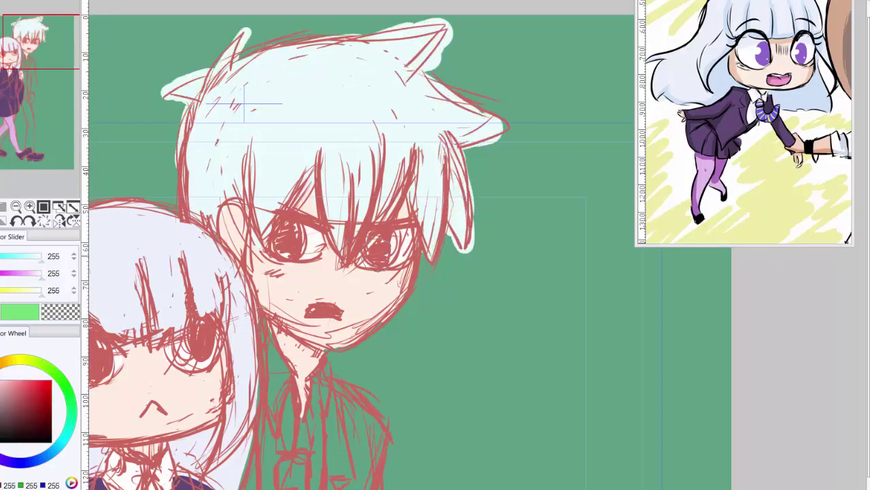
pyautogui.scroll(-5, 671, 418)
pyautogui.moveTo(253, 45)
pyautogui.mouseDown()
pyautogui.moveTo(272, 204)
pyautogui.moveTo(258, 442)
pyautogui.moveTo(286, 313)
pyautogui.mouseUp()
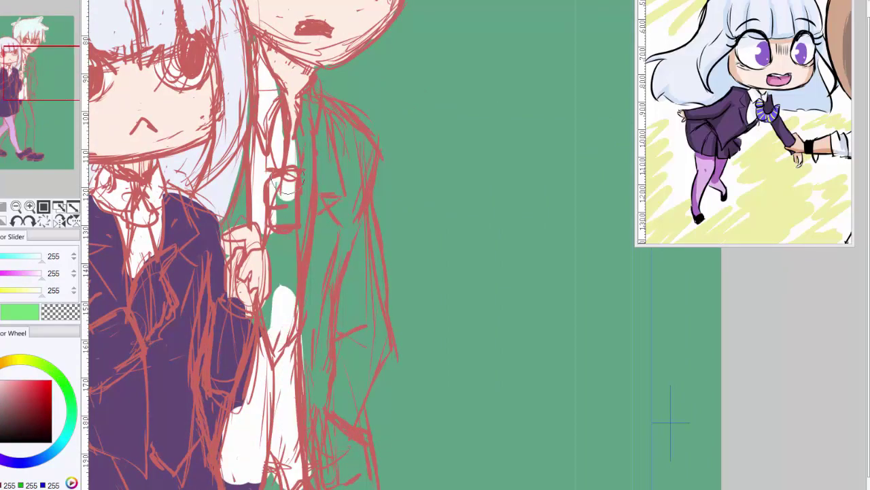
pyautogui.moveTo(289, 180); pyautogui.dragTo(289, 272)
pyautogui.scroll(-5, 289, 272)
# Step: Fill the boy's open jacket with the same dark purple (97, 74, 118) as the girl's uniform
pyautogui.keyDown('alt'); pyautogui.click(159, 238); pyautogui.keyUp('alt')
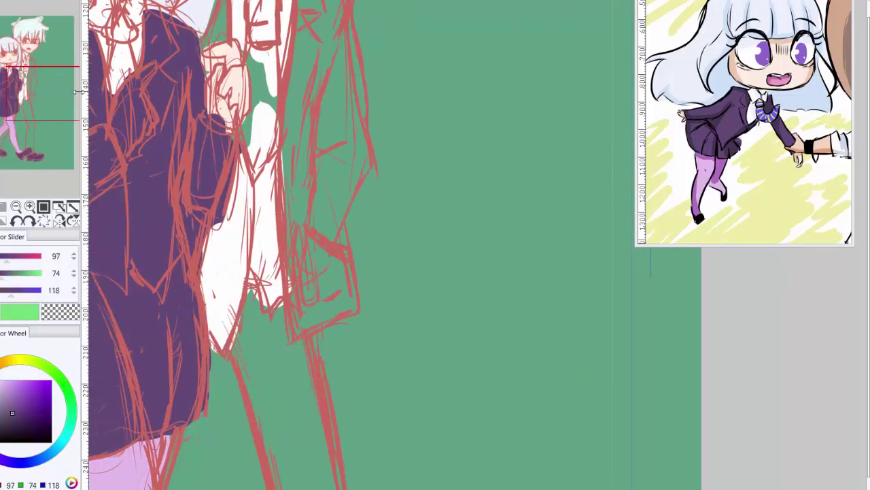
pyautogui.scroll(2, 286, 245)
pyautogui.moveTo(265, 238); pyautogui.dragTo(272, 408)
pyautogui.moveTo(258, 136); pyautogui.dragTo(306, 394)
pyautogui.moveTo(320, 75); pyautogui.dragTo(326, 285)
pyautogui.scroll(3, 326, 285)
pyautogui.moveTo(265, 129); pyautogui.dragTo(289, 160)
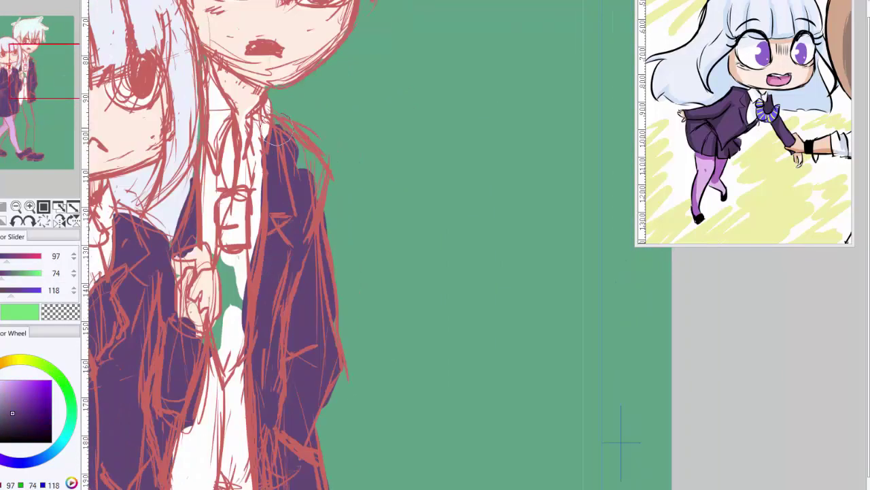
# Step: Sample a dark slate colour (62, 63, 83) and fill the boy's rear leg and front lower leg
pyautogui.scroll(-8, 276, 128)
pyautogui.keyDown('alt'); pyautogui.click(714, 129); pyautogui.keyUp('alt')
pyautogui.moveTo(293, 354); pyautogui.dragTo(322, 333)
pyautogui.moveTo(340, 401); pyautogui.dragTo(328, 76)
pyautogui.hscroll(-5, 327, 203)
pyautogui.moveTo(178, 299); pyautogui.dragTo(234, 204)
pyautogui.moveTo(204, 259); pyautogui.dragTo(272, 156)
pyautogui.moveTo(252, 190); pyautogui.dragTo(283, 133)
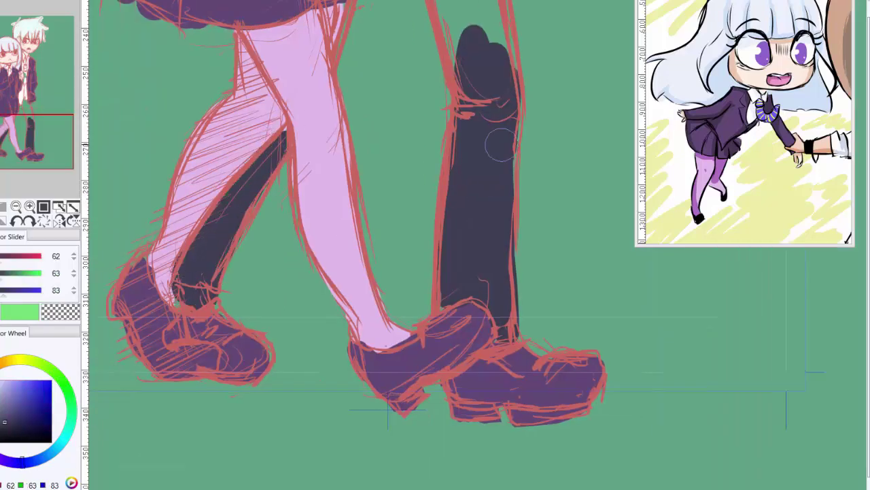
# Step: Extend the dark slate fill over the boy's thigh up to his shirt hem to complete the trousers
pyautogui.scroll(2, 501, 144)
pyautogui.hscroll(2, 501, 144)
pyautogui.moveTo(408, 224); pyautogui.dragTo(367, 55)
pyautogui.moveTo(367, 116); pyautogui.dragTo(336, 10)
pyautogui.scroll(4, 354, 204)
pyautogui.moveTo(394, 292); pyautogui.dragTo(367, 238)
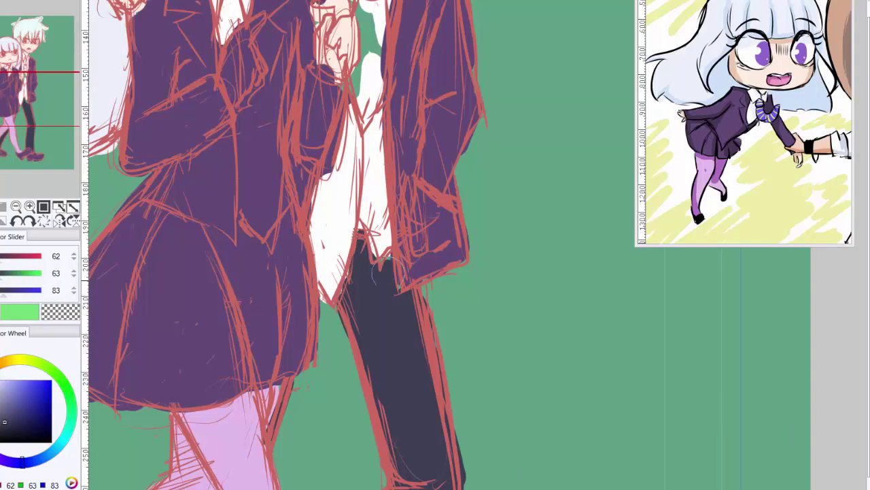
# Step: Fill both characters' ties with the reference blue (106, 94, 242) and touch up the colours around the hands and cuff
pyautogui.scroll(3, 748, 123)
pyautogui.keyDown('alt'); pyautogui.click(801, 115); pyautogui.keyUp('alt')
pyautogui.scroll(6, 340, 204)
pyautogui.moveTo(245, 214)
pyautogui.mouseDown()
pyautogui.moveTo(255, 238)
pyautogui.moveTo(262, 235)
pyautogui.moveTo(248, 289)
pyautogui.moveTo(255, 343)
pyautogui.mouseUp()
pyautogui.keyDown('alt'); pyautogui.click(285, 129); pyautogui.keyUp('alt')
pyautogui.keyDown('alt'); pyautogui.click(338, 251); pyautogui.keyUp('alt')
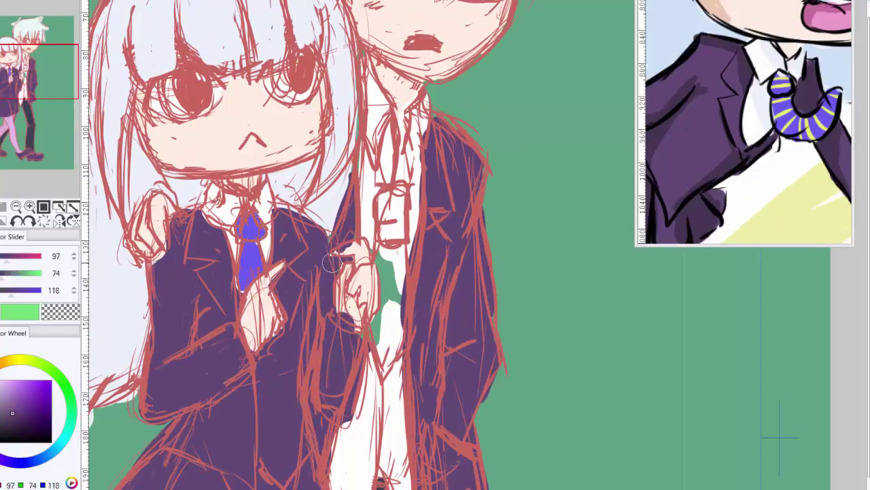
pyautogui.keyDown('alt'); pyautogui.click(364, 276); pyautogui.keyUp('alt')
pyautogui.keyDown('alt'); pyautogui.click(248, 262); pyautogui.keyUp('alt')
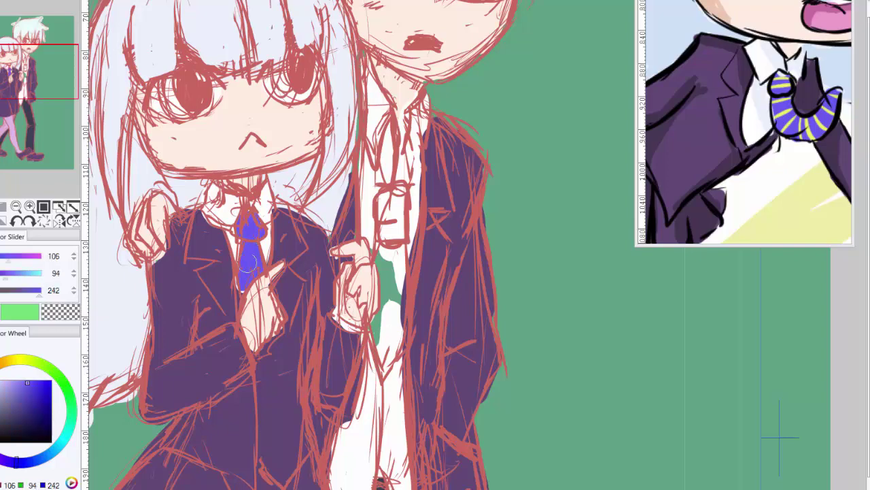
pyautogui.moveTo(384, 241)
pyautogui.mouseDown()
pyautogui.moveTo(387, 374)
pyautogui.moveTo(408, 139)
pyautogui.moveTo(391, 180)
pyautogui.mouseUp()
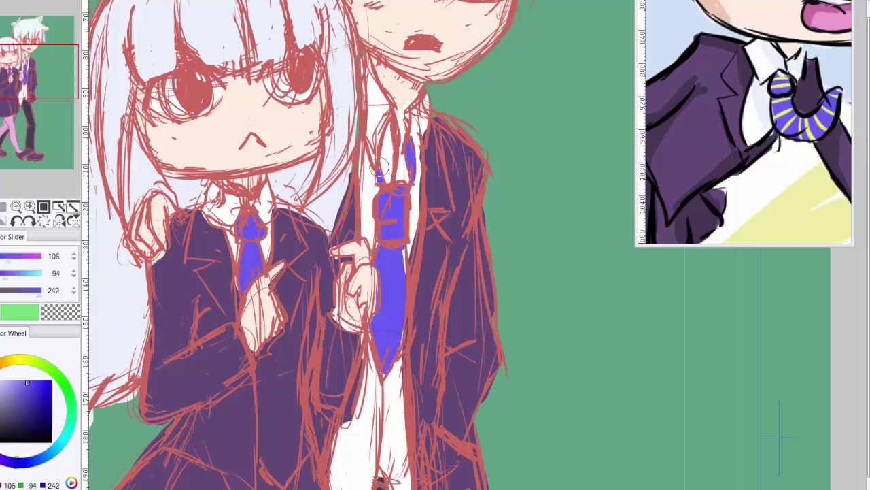
# Step: Paint yellow (240, 238, 96) horizontal stripes across the girl's and the boy's blue ties
pyautogui.keyDown('alt'); pyautogui.click(794, 130); pyautogui.keyUp('alt')
pyautogui.moveTo(243, 226); pyautogui.dragTo(258, 222)
pyautogui.moveTo(241, 253); pyautogui.dragTo(259, 252)
pyautogui.moveTo(240, 274); pyautogui.dragTo(257, 272)
pyautogui.moveTo(374, 346); pyautogui.dragTo(401, 344)
pyautogui.moveTo(375, 331); pyautogui.dragTo(402, 329)
pyautogui.moveTo(379, 303); pyautogui.dragTo(406, 301)
pyautogui.moveTo(381, 279); pyautogui.dragTo(408, 277)
pyautogui.moveTo(378, 256); pyautogui.dragTo(407, 255)
pyautogui.moveTo(381, 229); pyautogui.dragTo(404, 227)
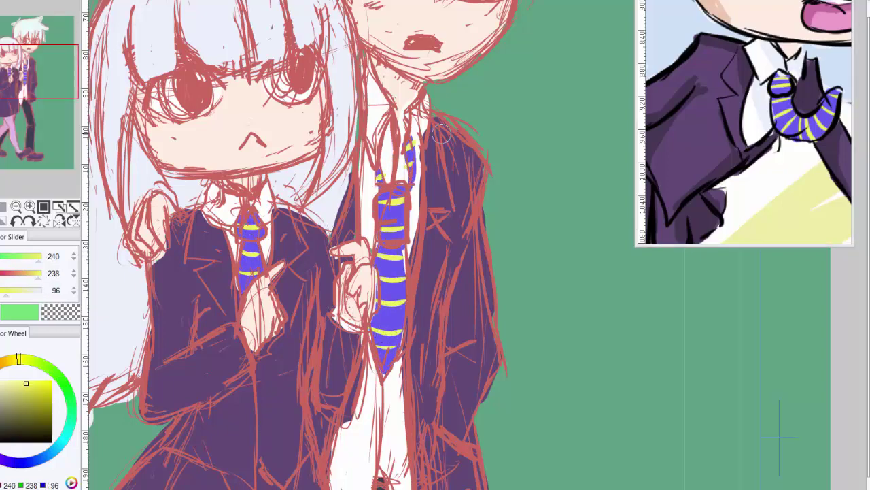
# Step: Recolour the red sketch lines to a dark navy by adjusting hue, saturation and brightness
pyautogui.press('Home')
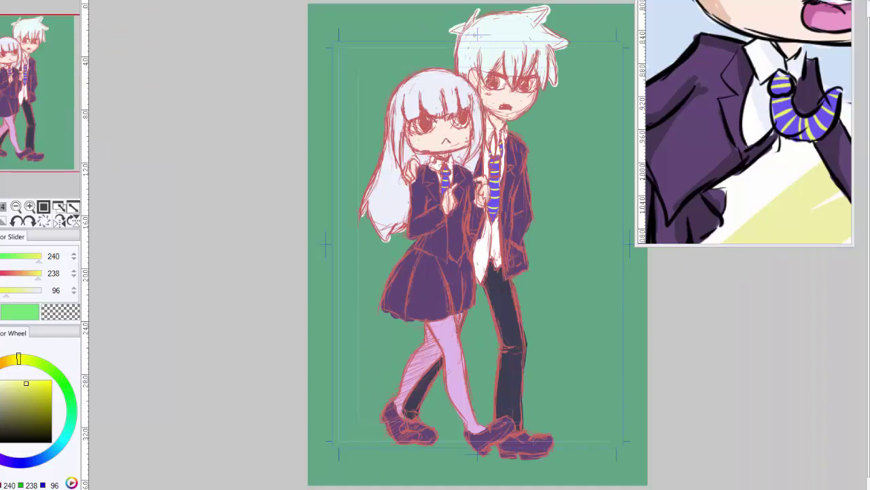
pyautogui.hotkey('ctrl', 'u')
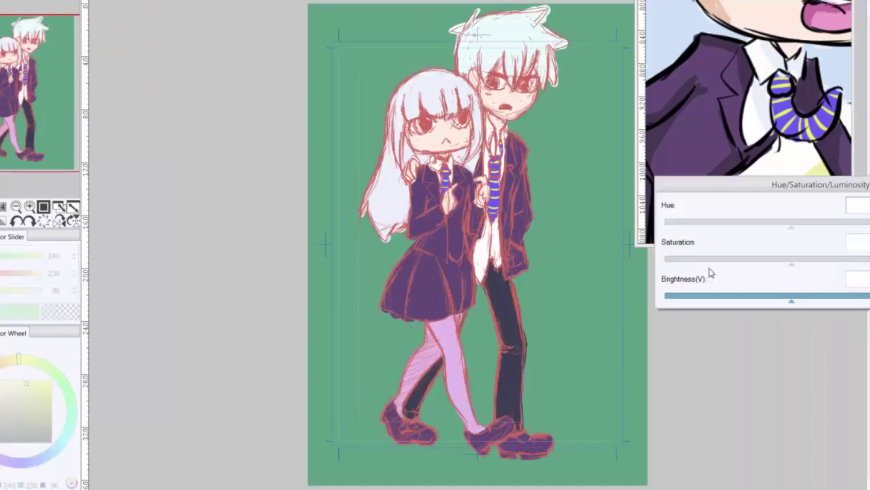
pyautogui.moveTo(709, 272); pyautogui.dragTo(711, 227)
pyautogui.moveTo(745, 296); pyautogui.dragTo(785, 302)
pyautogui.click(721, 301)
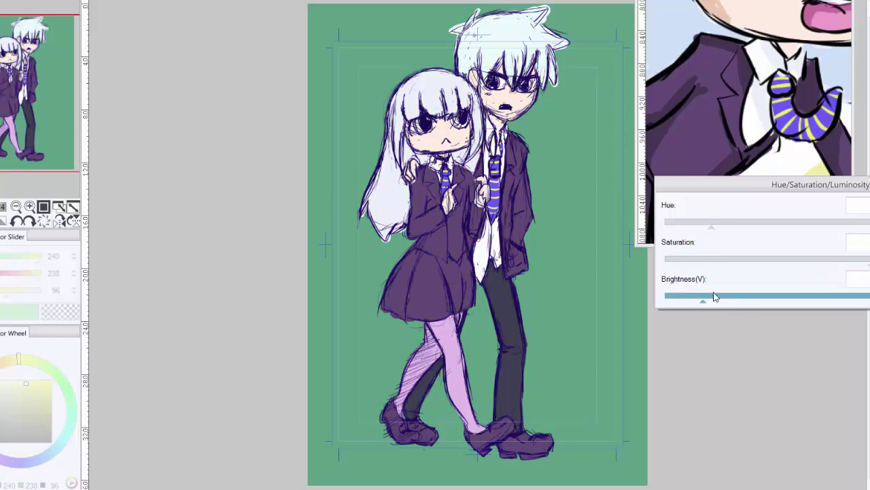
pyautogui.press('Return')
# Step: Clear the girl's scribbled pupils and redraw her irises as clean outlines in the sampled navy (26, 13, 80)
pyautogui.hotkey('ctrl', '+')
pyautogui.hotkey('ctrl', '+')
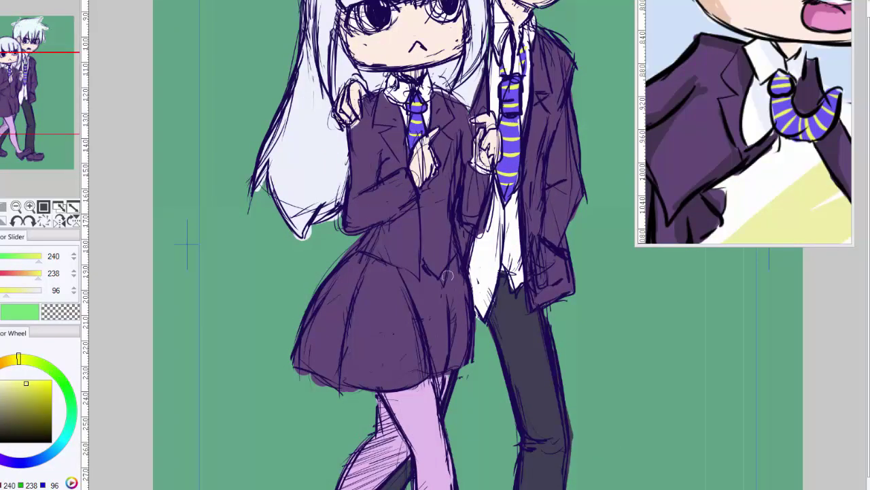
pyautogui.keyDown('alt'); pyautogui.click(537, 166); pyautogui.keyUp('alt')
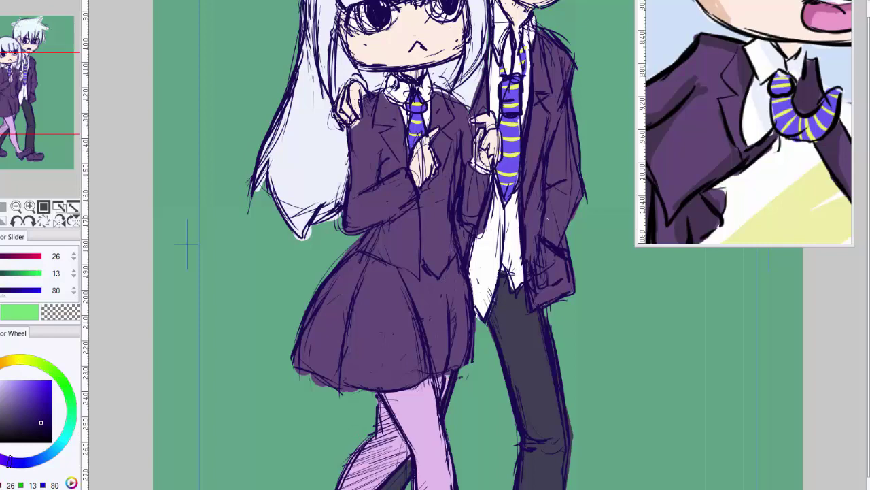
pyautogui.moveTo(595, 189); pyautogui.dragTo(522, 334)
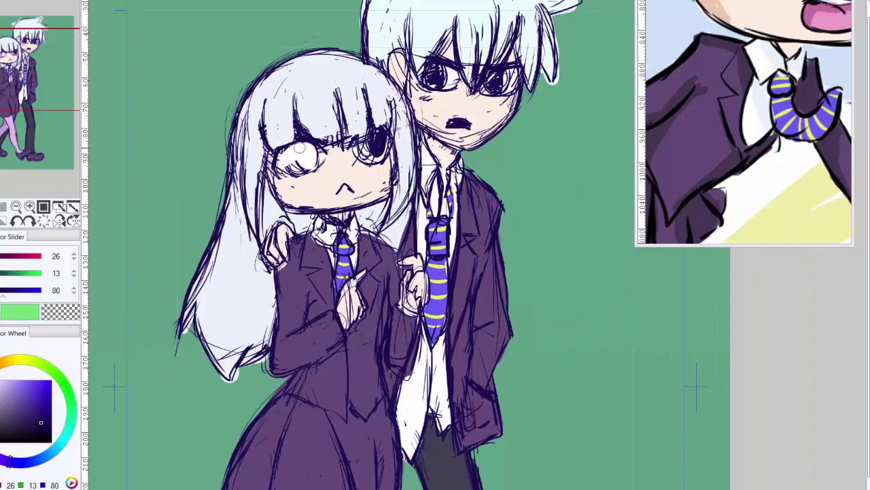
pyautogui.moveTo(300, 148)
pyautogui.mouseDown()
pyautogui.moveTo(308, 142)
pyautogui.moveTo(370, 155)
pyautogui.mouseUp()
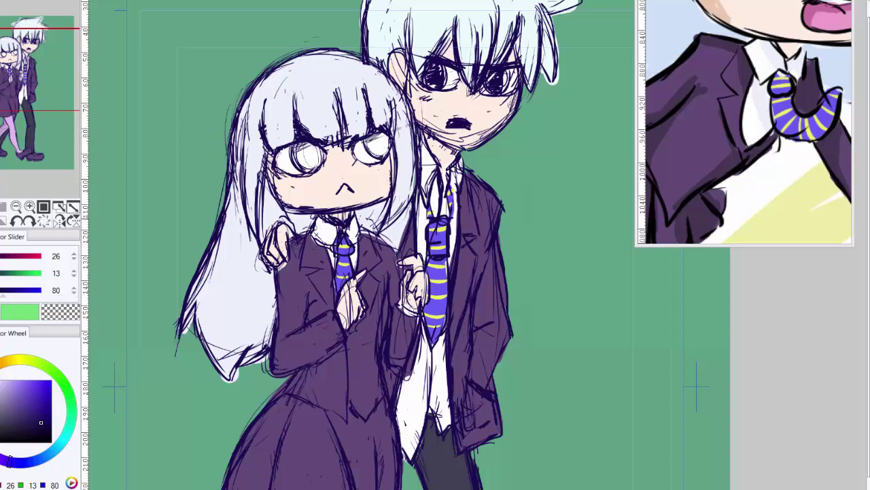
# Step: Clean up the rough sketch lines in the girl's bangs, side hair and hair tips
pyautogui.moveTo(314, 134); pyautogui.dragTo(349, 130)
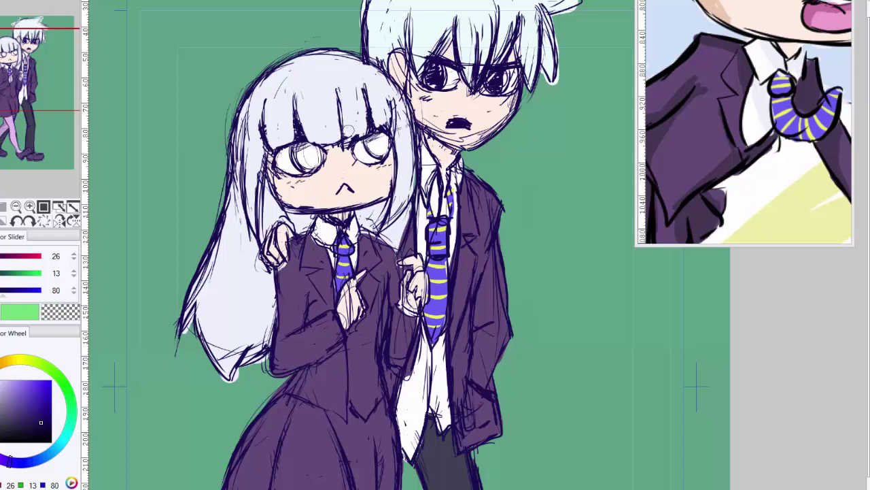
pyautogui.moveTo(245, 99)
pyautogui.mouseDown()
pyautogui.moveTo(234, 201)
pyautogui.moveTo(199, 299)
pyautogui.mouseUp()
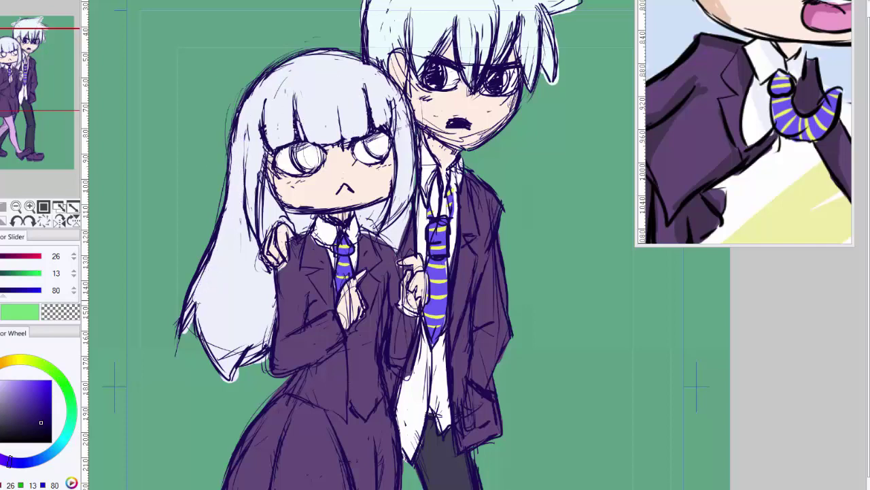
pyautogui.moveTo(209, 330); pyautogui.dragTo(225, 369)
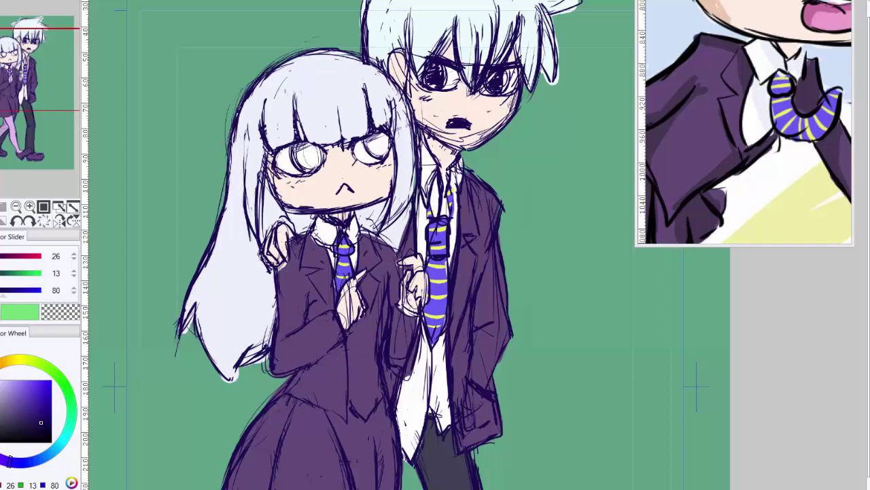
# Step: Hatch the boy's rear trouser leg with navy lines and tidy the line art around the trousers and skirt
pyautogui.scroll(-5, 321, 366)
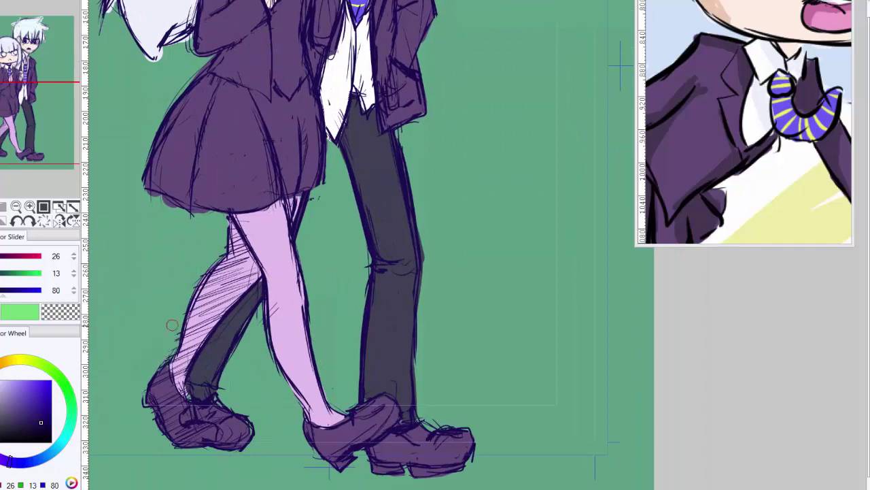
pyautogui.moveTo(204, 375); pyautogui.dragTo(244, 305)
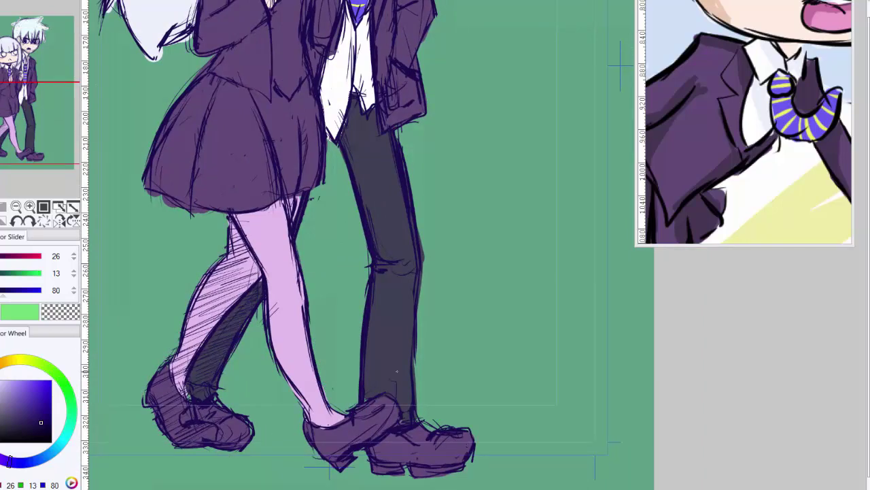
pyautogui.moveTo(394, 95); pyautogui.dragTo(398, 75)
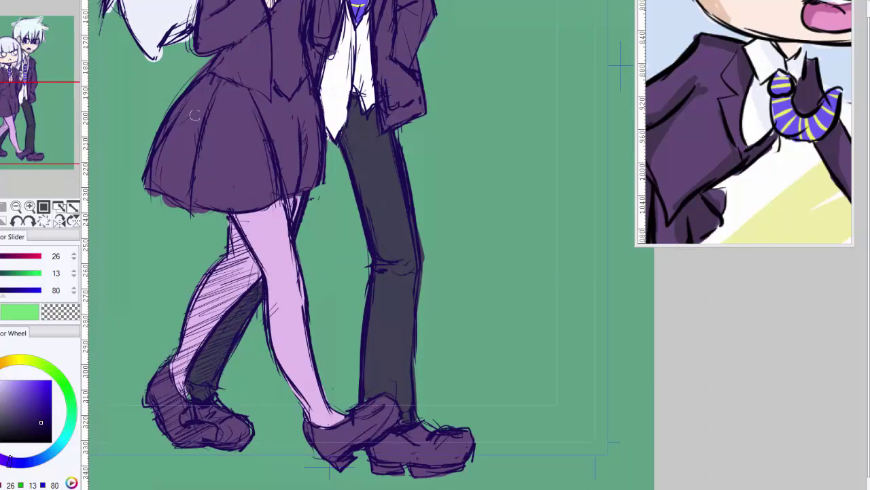
# Step: Redraw the boy's mouth and eyes with clean outlines, thin out his bangs and colour the mouth pink
pyautogui.scroll(5, 620, 65)
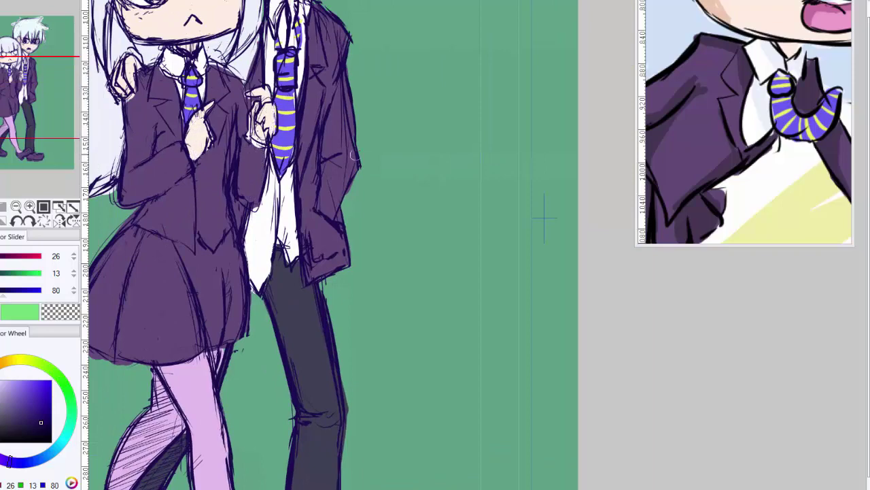
pyautogui.moveTo(544, 218); pyautogui.dragTo(642, 361)
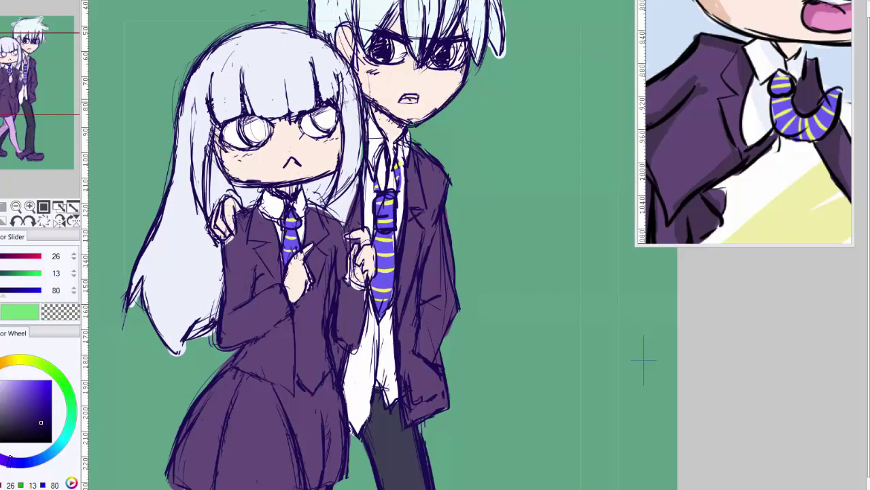
pyautogui.moveTo(350, 7); pyautogui.dragTo(387, 58)
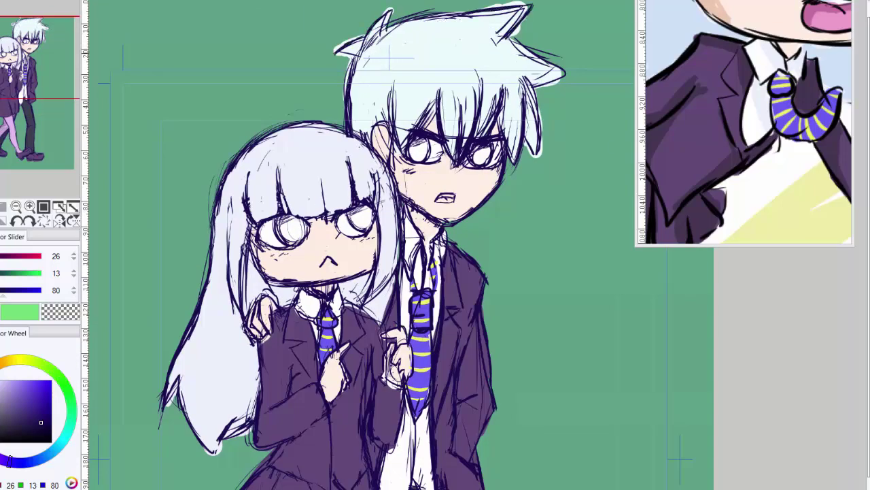
pyautogui.moveTo(467, 90); pyautogui.dragTo(480, 153)
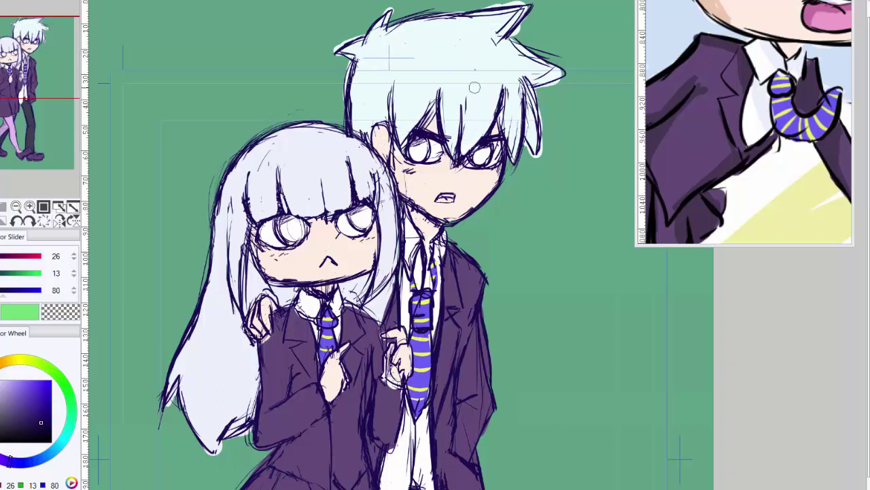
pyautogui.moveTo(506, 79)
pyautogui.mouseDown()
pyautogui.moveTo(517, 146)
pyautogui.moveTo(537, 122)
pyautogui.mouseUp()
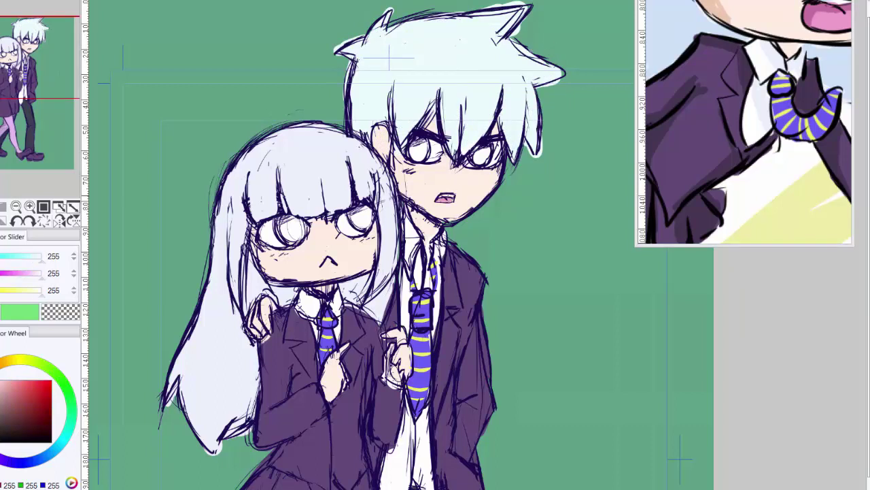
# Step: Fill the girl's irises with purple (143, 102, 203) and the boy's with a redder purple (163, 94, 195)
pyautogui.moveTo(291, 221); pyautogui.dragTo(292, 234)
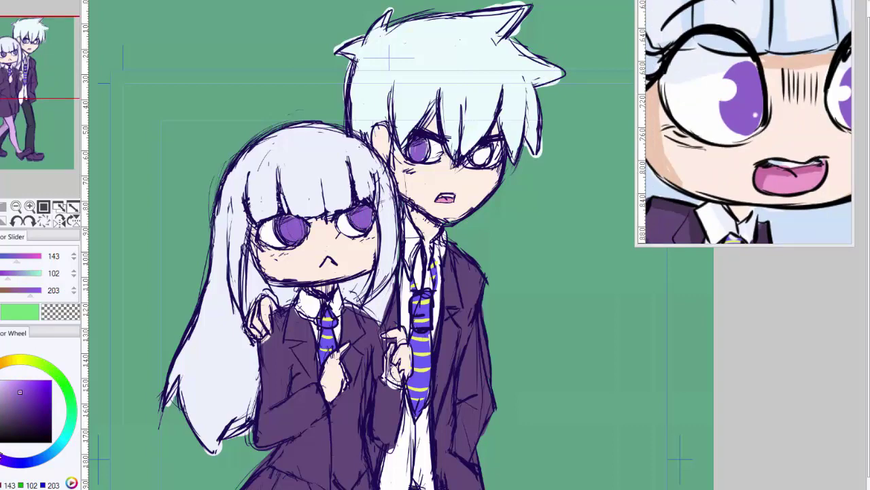
pyautogui.click(21, 394)
pyautogui.scroll(-2, 343, 174)
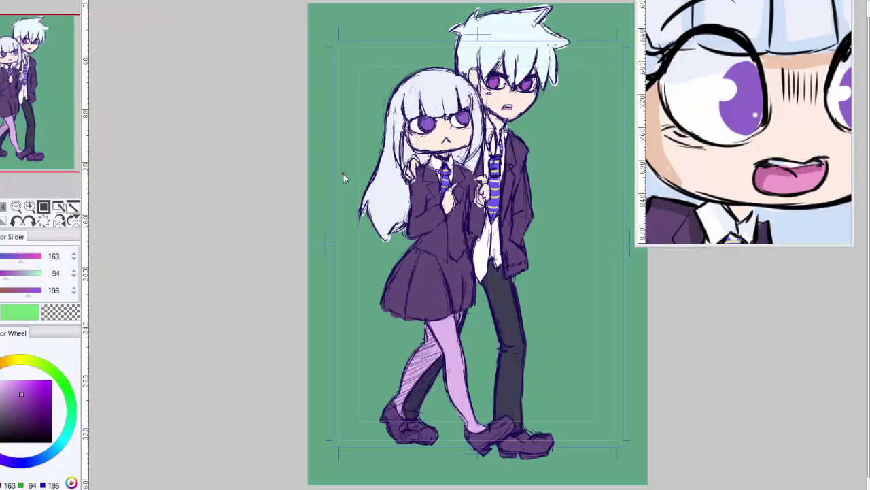
# Step: Shade the underside and inner locks of the girl's long hair with light periwinkle (206, 214, 255)
pyautogui.scroll(3, 435, 245)
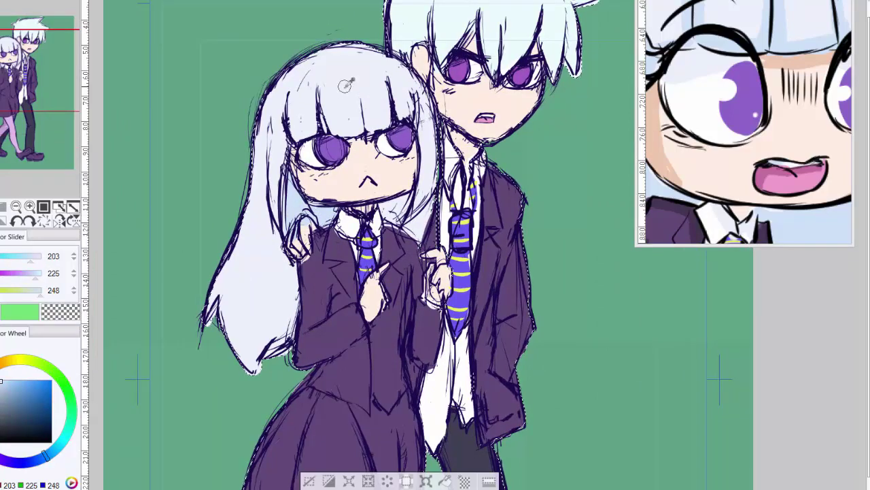
pyautogui.click(27, 461)
pyautogui.click(53, 449)
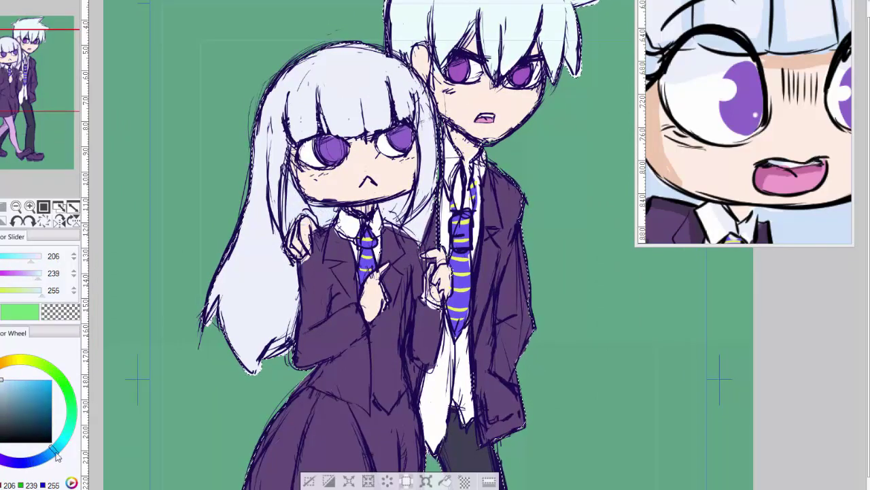
pyautogui.moveTo(295, 204); pyautogui.dragTo(293, 299)
pyautogui.click(28, 461)
pyautogui.moveTo(319, 180)
pyautogui.mouseDown()
pyautogui.moveTo(292, 224)
pyautogui.moveTo(286, 340)
pyautogui.mouseUp()
pyautogui.moveTo(272, 272); pyautogui.dragTo(245, 374)
pyautogui.moveTo(272, 235); pyautogui.dragTo(268, 327)
pyautogui.moveTo(231, 302); pyautogui.dragTo(224, 374)
pyautogui.moveTo(381, 197); pyautogui.dragTo(405, 241)
pyautogui.moveTo(435, 89); pyautogui.dragTo(439, 245)
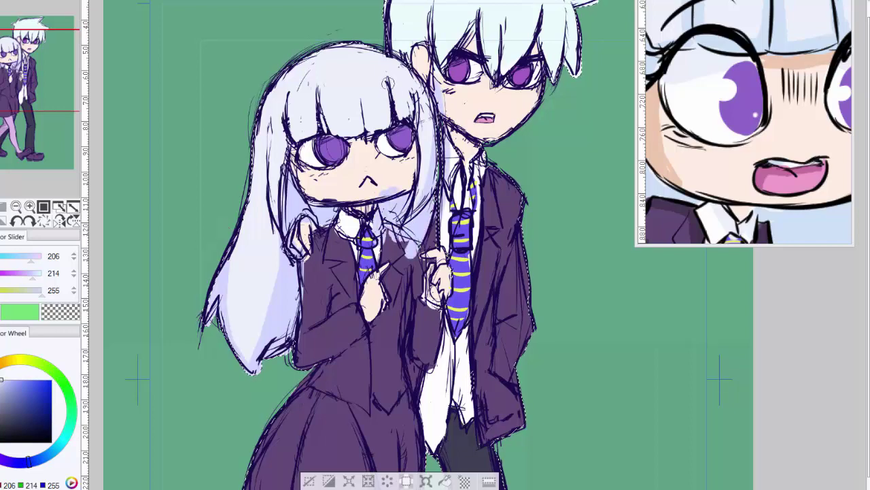
# Step: Shade the strands of the girl's bangs with the same periwinkle, remove the stray shading on her face and jacket, and clear the selection
pyautogui.moveTo(394, 81); pyautogui.dragTo(357, 136)
pyautogui.moveTo(344, 92); pyautogui.dragTo(292, 129)
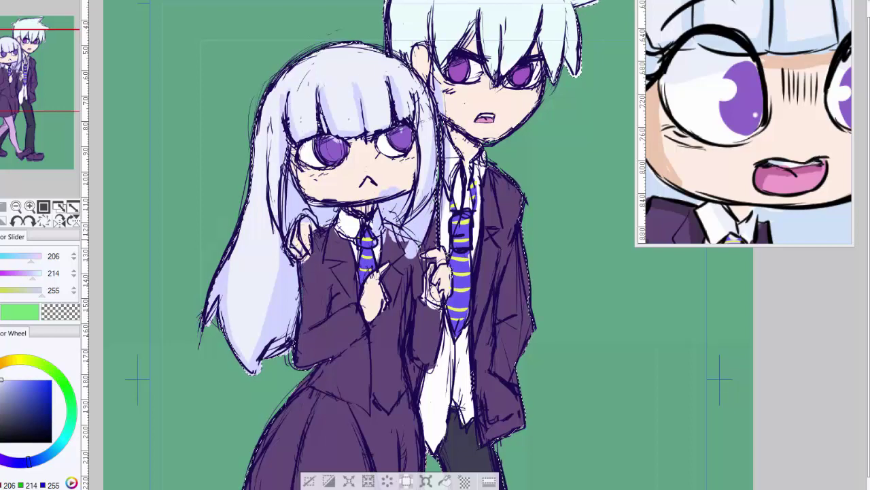
pyautogui.hotkey('ctrl', 'z')
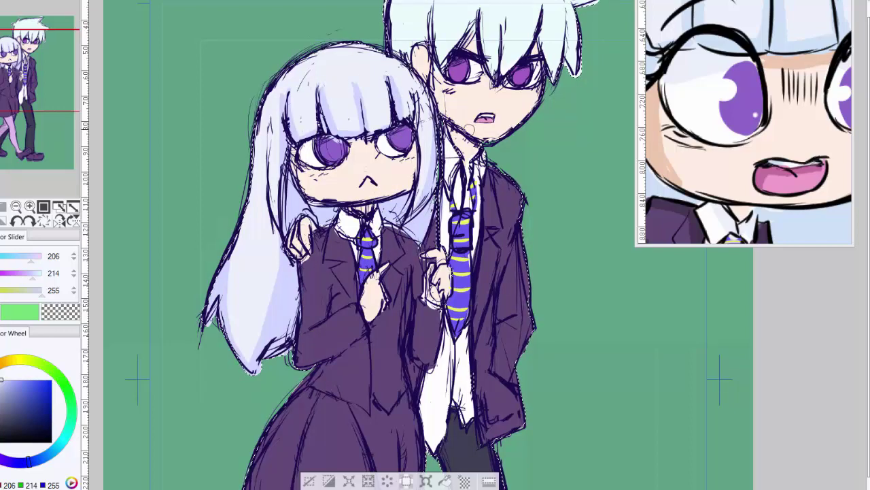
pyautogui.hotkey('ctrl', 'd')
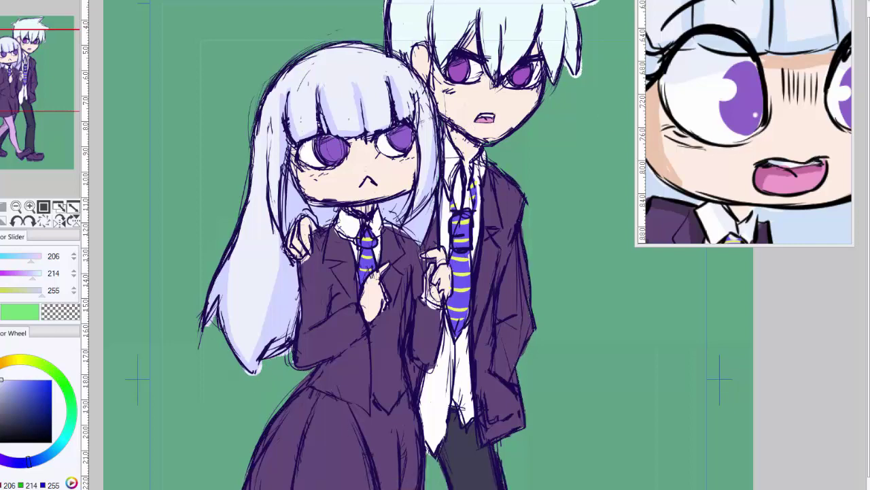
# Step: Shade the girl's face and hands with soft pink, add white eye areas, and shade her collar pale blue (206, 215, 242)
pyautogui.keyDown('alt'); pyautogui.click(294, 167); pyautogui.keyUp('alt')
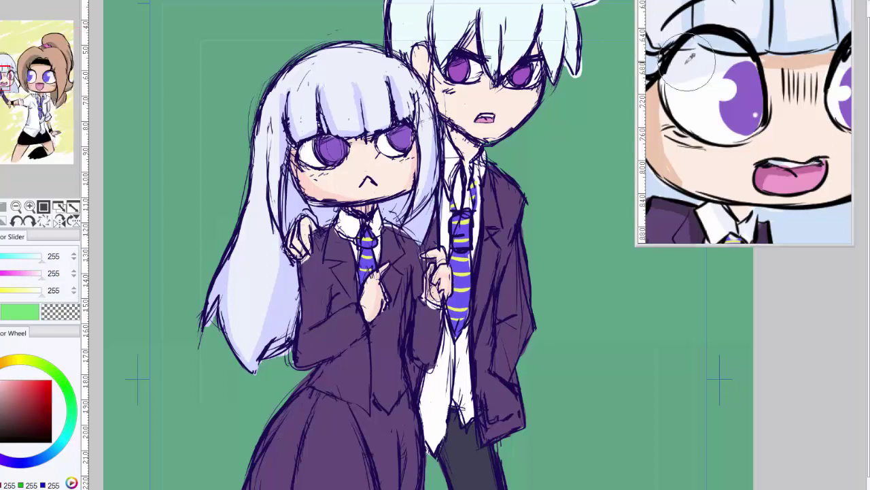
pyautogui.keyDown('alt'); pyautogui.click(382, 143); pyautogui.keyUp('alt')
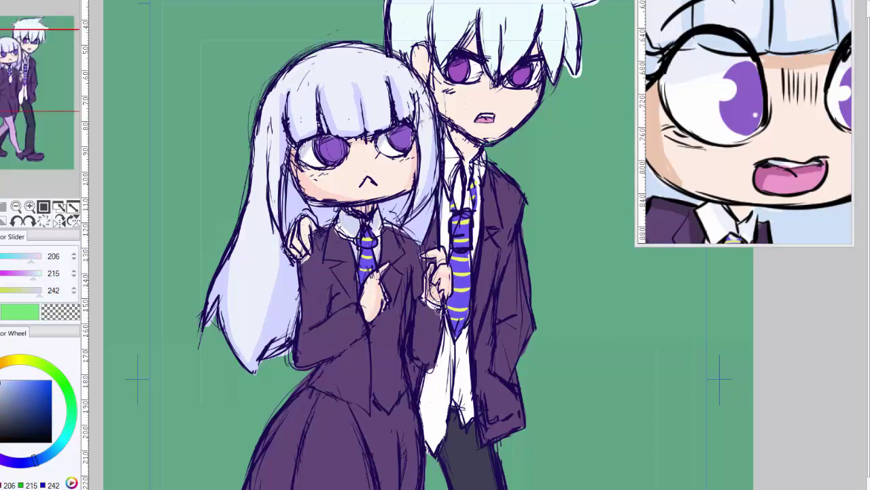
# Step: Shade the sleeves, lapels and front of the girl's jacket with dark purple (61, 49, 83)
pyautogui.keyDown('alt'); pyautogui.click(323, 261); pyautogui.keyUp('alt')
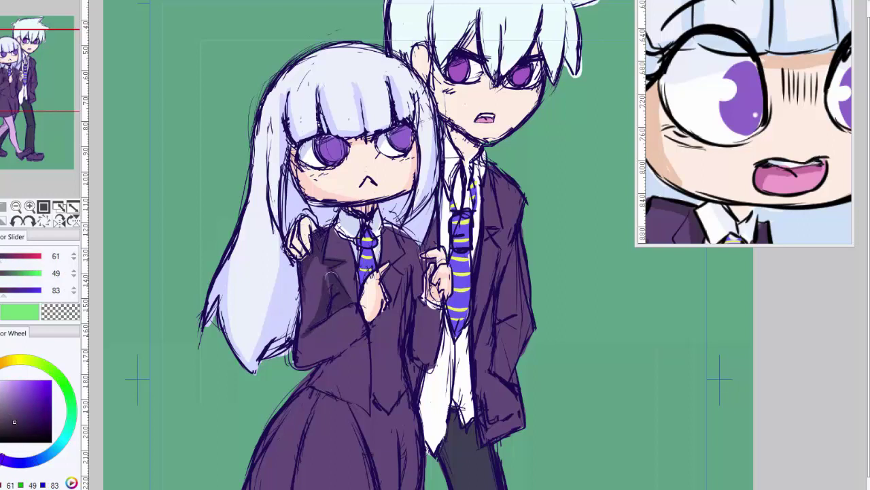
pyautogui.moveTo(292, 371); pyautogui.dragTo(371, 325)
pyautogui.moveTo(312, 385)
pyautogui.mouseDown()
pyautogui.moveTo(374, 327)
pyautogui.moveTo(404, 251)
pyautogui.moveTo(413, 388)
pyautogui.mouseUp()
pyautogui.moveTo(439, 340); pyautogui.dragTo(414, 249)
# Step: Shade the pleats and the far side of the girl's skirt with the same dark purple
pyautogui.scroll(-5, 362, 212)
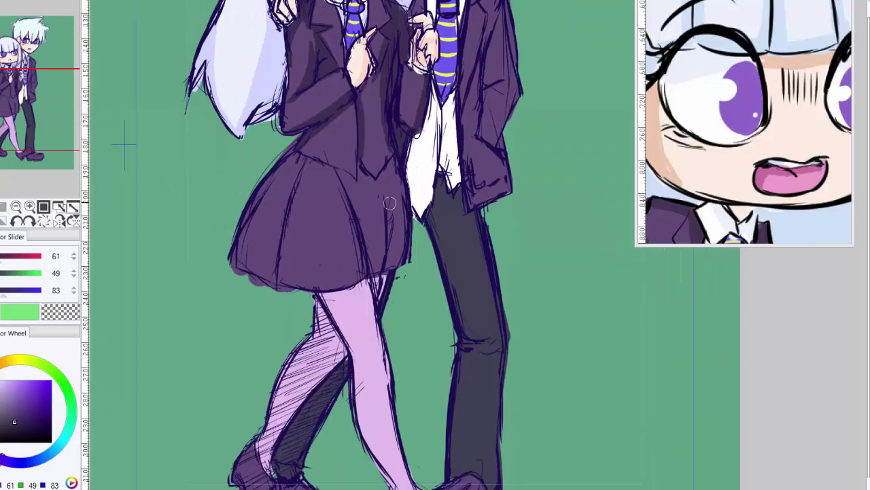
pyautogui.moveTo(354, 272); pyautogui.dragTo(367, 175)
pyautogui.moveTo(381, 267)
pyautogui.mouseDown()
pyautogui.moveTo(391, 163)
pyautogui.moveTo(401, 163)
pyautogui.mouseUp()
pyautogui.moveTo(299, 172); pyautogui.dragTo(287, 276)
pyautogui.moveTo(296, 155); pyautogui.dragTo(245, 226)
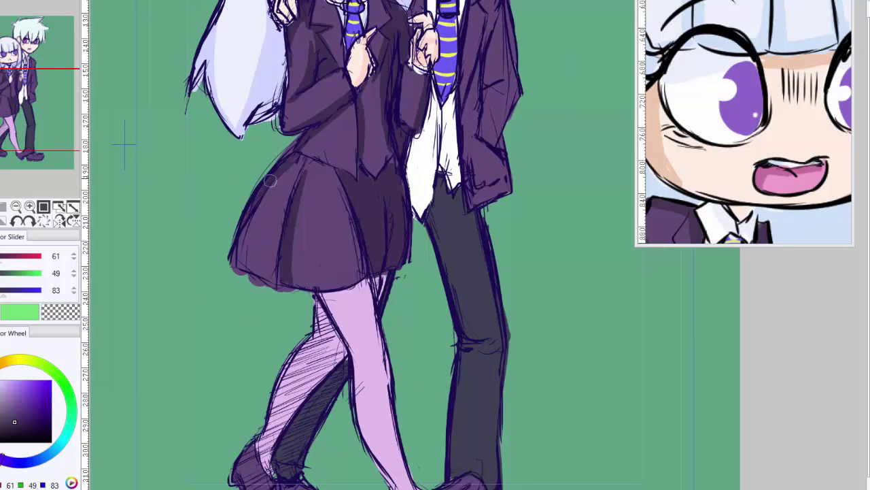
# Step: Shade the girl's and the boy's shoes with the dark purple, leaving lighter areas on the front pair
pyautogui.moveTo(299, 476)
pyautogui.mouseDown()
pyautogui.moveTo(245, 262)
pyautogui.moveTo(214, 303)
pyautogui.mouseUp()
pyautogui.moveTo(228, 238)
pyautogui.mouseDown()
pyautogui.moveTo(206, 296)
pyautogui.moveTo(216, 307)
pyautogui.mouseUp()
pyautogui.moveTo(340, 289)
pyautogui.mouseDown()
pyautogui.moveTo(367, 320)
pyautogui.moveTo(408, 272)
pyautogui.mouseUp()
pyautogui.moveTo(373, 323); pyautogui.dragTo(463, 333)
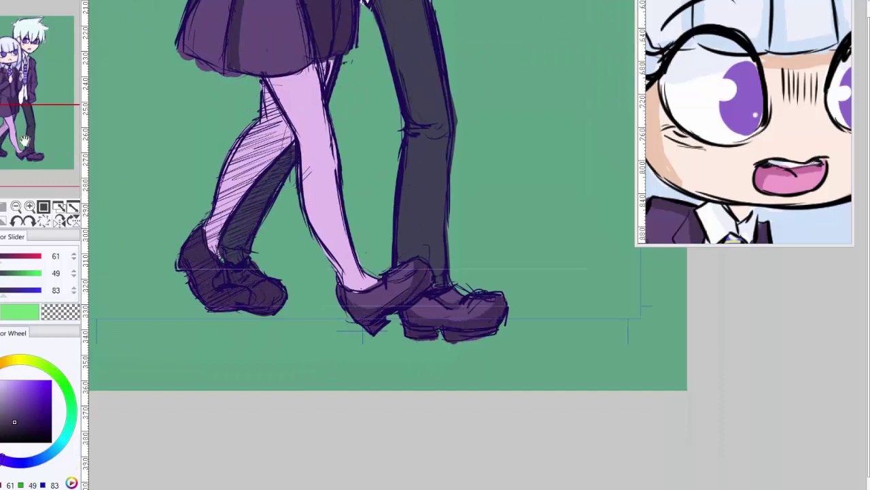
# Step: Shade the hem, sleeve, lapel and shoulder of the boy's jacket with the same dark purple
pyautogui.scroll(5, 612, 185)
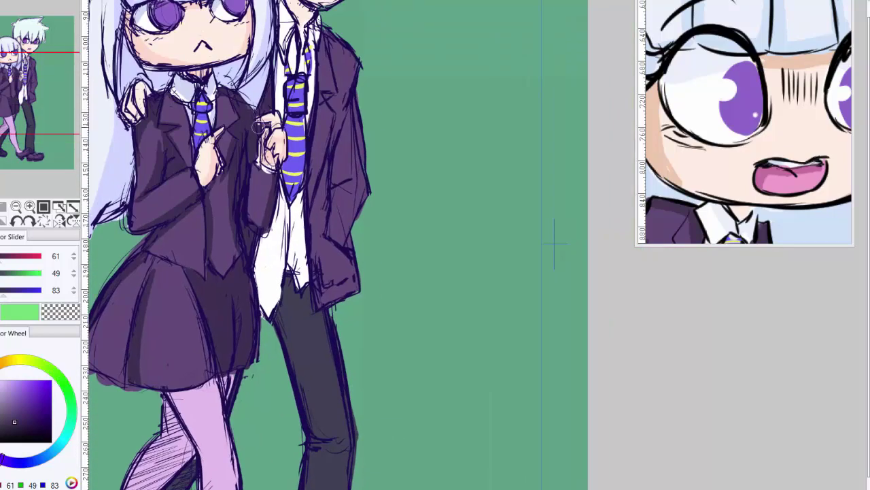
pyautogui.moveTo(353, 305)
pyautogui.mouseDown()
pyautogui.moveTo(319, 263)
pyautogui.moveTo(344, 191)
pyautogui.mouseUp()
pyautogui.moveTo(367, 205); pyautogui.dragTo(353, 102)
pyautogui.moveTo(330, 219); pyautogui.dragTo(315, 135)
pyautogui.moveTo(348, 147)
pyautogui.mouseDown()
pyautogui.moveTo(326, 84)
pyautogui.moveTo(324, 26)
pyautogui.mouseUp()
pyautogui.moveTo(39, 102); pyautogui.dragTo(39, 80)
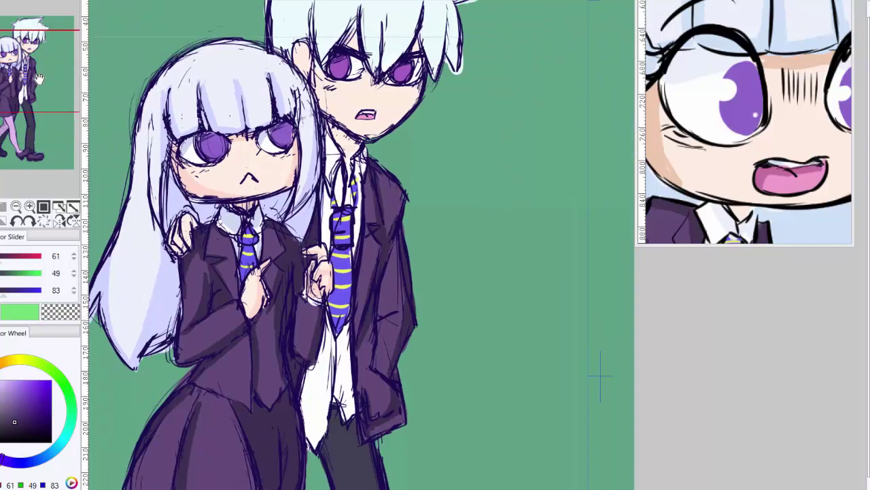
# Step: Darken the upper part of the girl's irises with purple (111, 82, 179) and add white highlights to her eyes
pyautogui.click(23, 399)
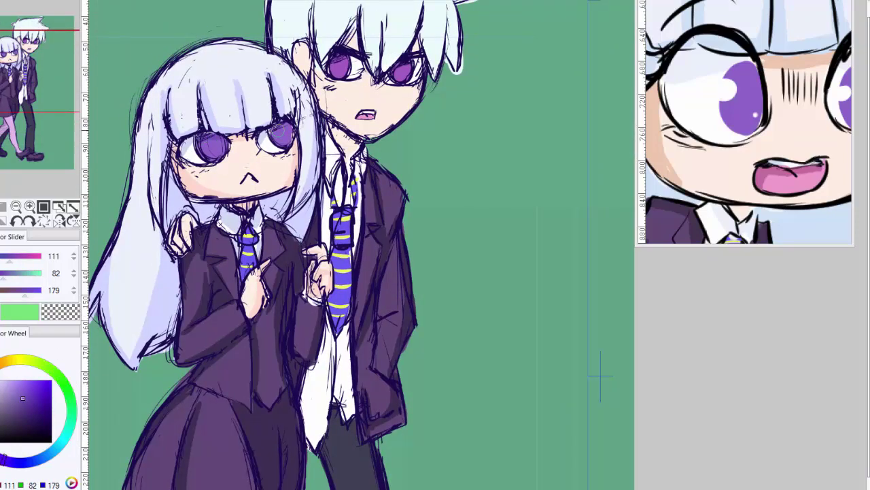
pyautogui.keyDown('alt'); pyautogui.click(278, 132); pyautogui.keyUp('alt')
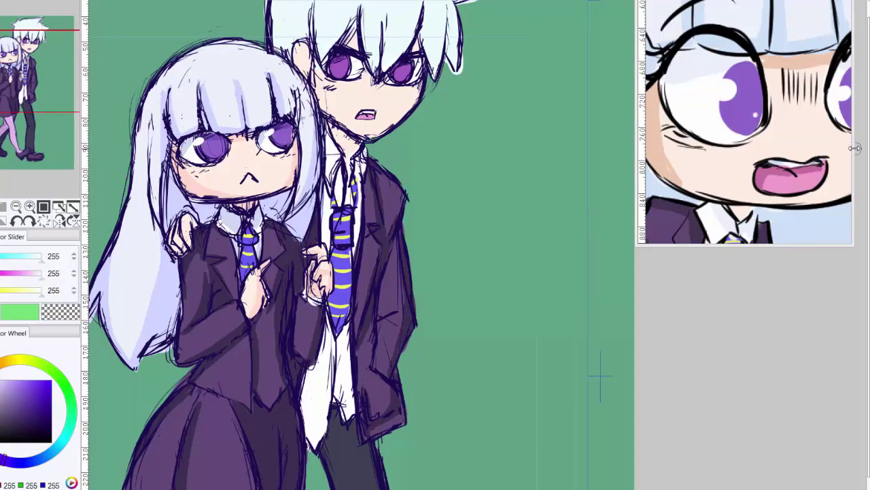
# Step: Shade the boy's shirt from the collar down to the loose tail with pale blue (206, 216, 242)
pyautogui.keyDown('alt'); pyautogui.click(270, 200); pyautogui.keyUp('alt')
pyautogui.moveTo(333, 136); pyautogui.dragTo(327, 248)
pyautogui.moveTo(362, 156); pyautogui.dragTo(360, 179)
pyautogui.moveTo(320, 312); pyautogui.dragTo(309, 442)
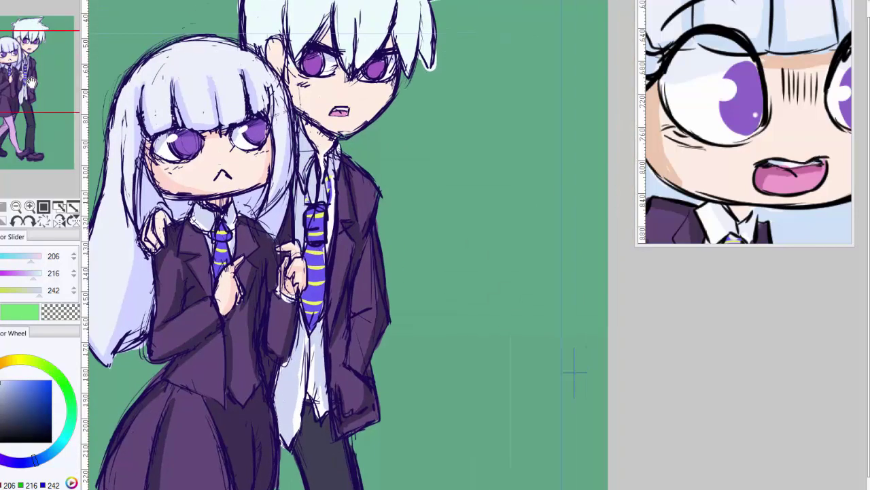
# Step: Shade the girl's front stocking below the skirt and along its edge and cover the rear stocking with pink-purple (210, 144, 204)
pyautogui.scroll(1, 340, 245)
pyautogui.scroll(-5, 340, 245)
pyautogui.keyDown('alt'); pyautogui.click(245, 170); pyautogui.keyUp('alt')
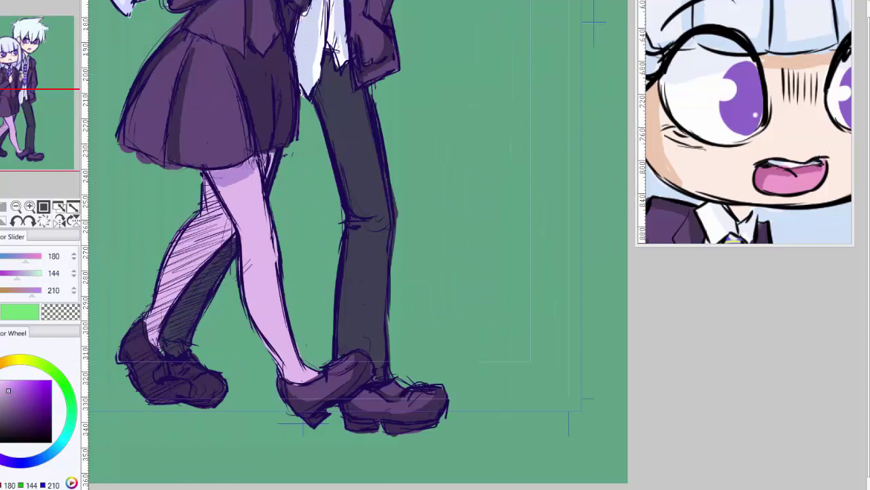
pyautogui.keyDown('alt'); pyautogui.click(265, 154); pyautogui.keyUp('alt')
pyautogui.moveTo(262, 160); pyautogui.dragTo(221, 180)
pyautogui.moveTo(245, 235); pyautogui.dragTo(269, 337)
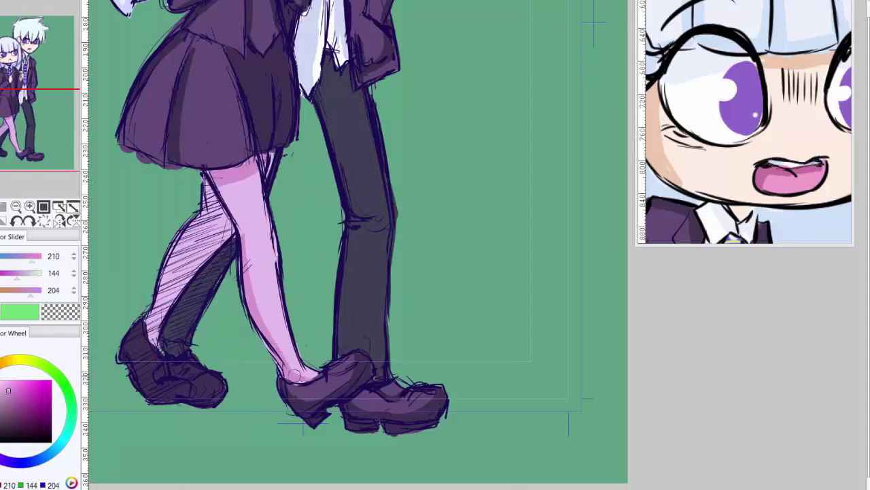
pyautogui.moveTo(231, 182); pyautogui.dragTo(206, 238)
pyautogui.moveTo(219, 207)
pyautogui.mouseDown()
pyautogui.moveTo(161, 300)
pyautogui.moveTo(146, 347)
pyautogui.mouseUp()
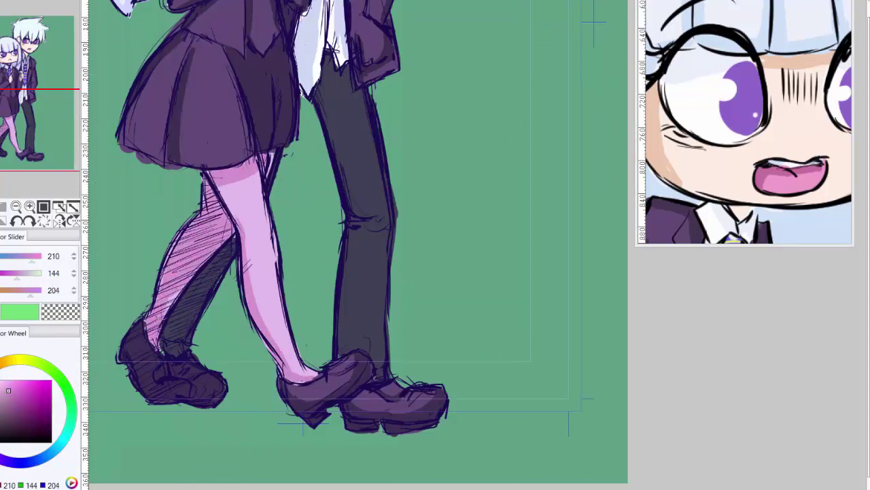
pyautogui.moveTo(240, 178); pyautogui.dragTo(179, 219)
# Step: Shade the inner edge of the boy's front trouser leg and the whole rear trouser leg with dark grey (38, 41, 49)
pyautogui.keyDown('alt'); pyautogui.click(269, 157); pyautogui.keyUp('alt')
pyautogui.moveTo(265, 109)
pyautogui.mouseDown()
pyautogui.moveTo(259, 160)
pyautogui.moveTo(296, 275)
pyautogui.mouseUp()
pyautogui.click(3, 430)
pyautogui.moveTo(265, 148); pyautogui.dragTo(292, 272)
pyautogui.moveTo(267, 120)
pyautogui.mouseDown()
pyautogui.moveTo(286, 272)
pyautogui.moveTo(272, 208)
pyautogui.mouseUp()
pyautogui.moveTo(289, 265)
pyautogui.mouseDown()
pyautogui.moveTo(281, 127)
pyautogui.moveTo(282, 411)
pyautogui.mouseUp()
pyautogui.moveTo(272, 380); pyautogui.dragTo(257, 396)
pyautogui.moveTo(146, 337); pyautogui.dragTo(103, 395)
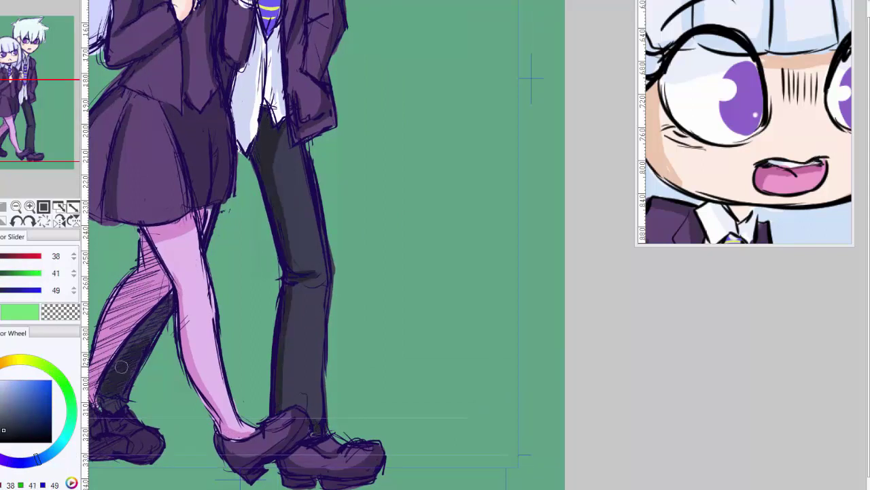
pyautogui.moveTo(126, 361); pyautogui.dragTo(102, 411)
pyautogui.moveTo(115, 362); pyautogui.dragTo(169, 296)
# Step: Darken the upper part of the boy's irises with purple (117, 69, 172) and add white highlights to his eyes
pyautogui.moveTo(40, 128); pyautogui.dragTo(36, 66)
pyautogui.keyDown('alt'); pyautogui.click(173, 217); pyautogui.keyUp('alt')
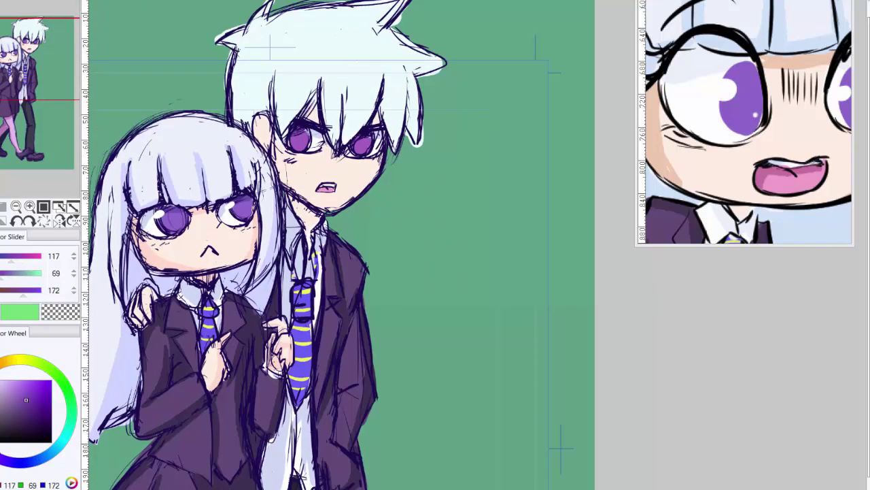
pyautogui.keyDown('alt'); pyautogui.click(304, 138); pyautogui.keyUp('alt')
pyautogui.hotkey('ctrl', '0')
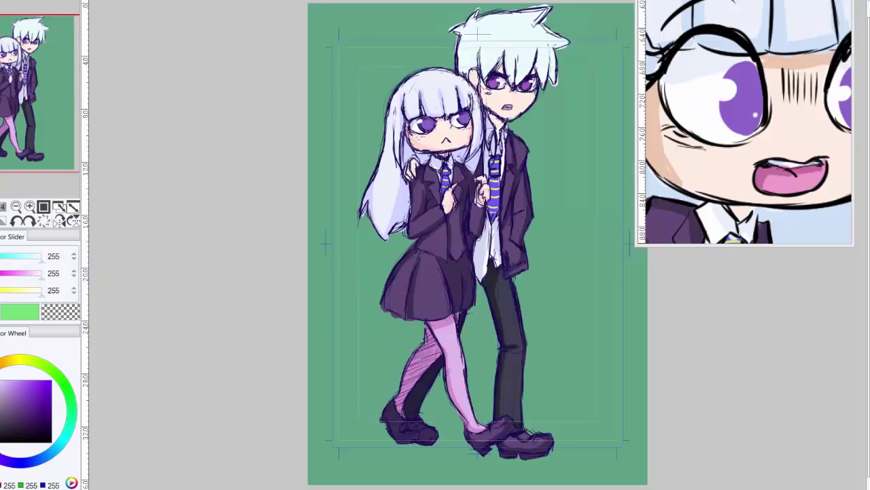
# Step: Shade the boy's hair around the ear, the back spikes and the first bangs with grey-mint (183, 219, 211)
pyautogui.scroll(4, 457, 455)
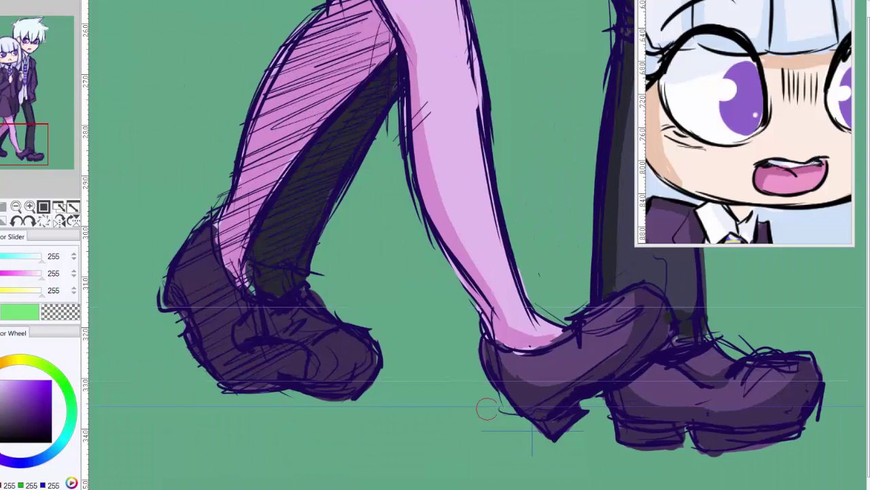
pyautogui.scroll(15, 487, 408)
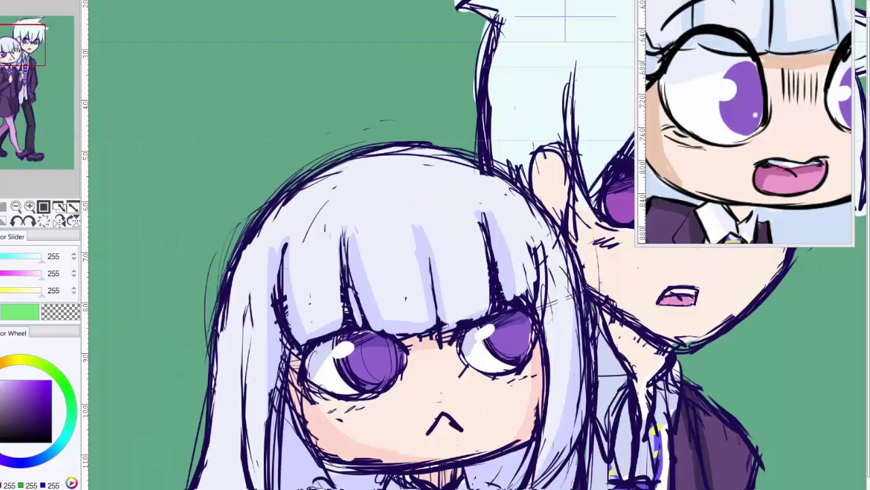
pyautogui.scroll(3, 436, 245)
pyautogui.hscroll(8, 435, 244)
pyautogui.click(73, 430)
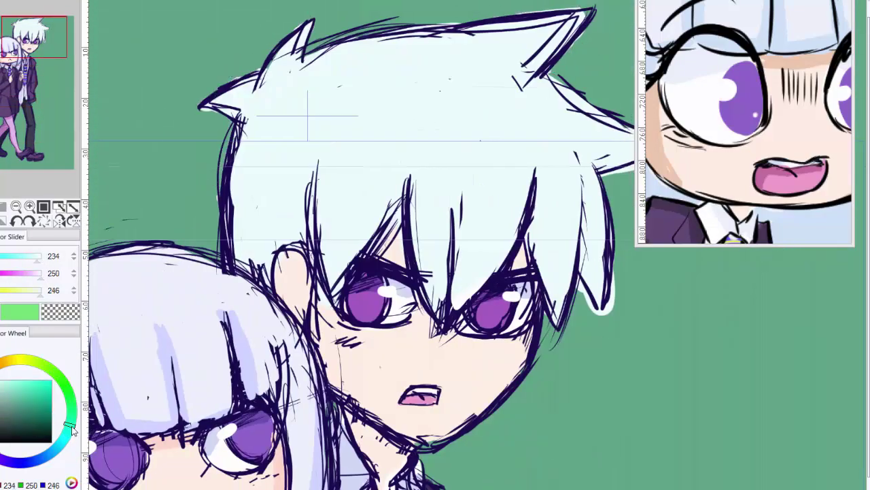
pyautogui.click(4, 387)
pyautogui.moveTo(321, 144); pyautogui.dragTo(325, 266)
pyautogui.moveTo(327, 207); pyautogui.dragTo(319, 286)
pyautogui.moveTo(320, 148); pyautogui.dragTo(272, 258)
pyautogui.moveTo(306, 191); pyautogui.dragTo(269, 279)
pyautogui.moveTo(204, 109); pyautogui.dragTo(244, 99)
pyautogui.moveTo(292, 37); pyautogui.dragTo(269, 85)
pyautogui.moveTo(412, 166); pyautogui.dragTo(435, 313)
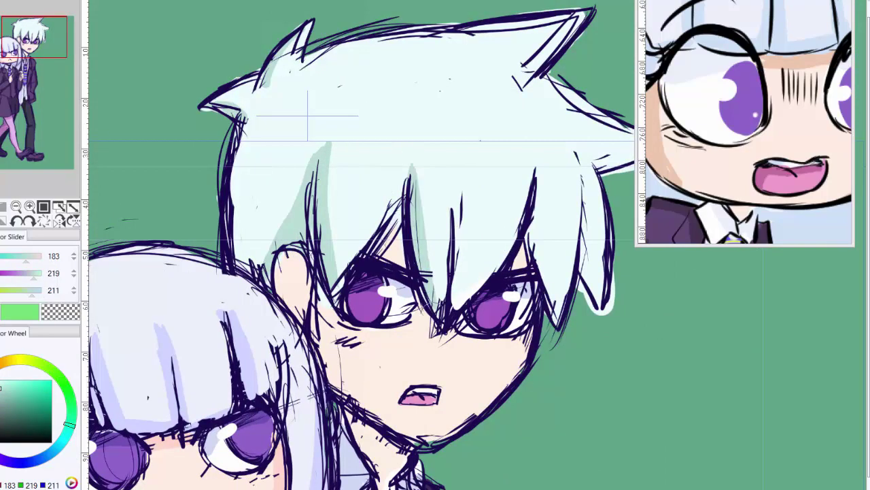
# Step: Shade the remaining bangs, the top spike and the far side tips of the boy's hair with the same grey-mint
pyautogui.moveTo(476, 204); pyautogui.dragTo(454, 307)
pyautogui.moveTo(540, 163); pyautogui.dragTo(495, 274)
pyautogui.moveTo(585, 162); pyautogui.dragTo(525, 323)
pyautogui.moveTo(601, 149)
pyautogui.mouseDown()
pyautogui.moveTo(564, 309)
pyautogui.moveTo(563, 275)
pyautogui.mouseUp()
pyautogui.moveTo(586, 7); pyautogui.dragTo(517, 81)
pyautogui.hscroll(6, 435, 245)
pyautogui.scroll(1, 435, 245)
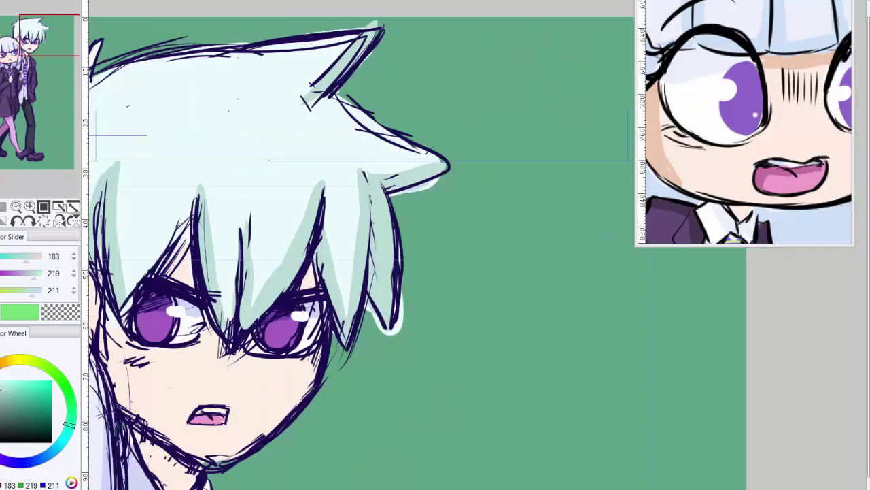
pyautogui.moveTo(402, 196); pyautogui.dragTo(441, 175)
pyautogui.moveTo(401, 291); pyautogui.dragTo(385, 333)
# Step: Shift the background's hue from teal green towards yellow-green and adjust its saturation and brightness to a pale green
pyautogui.scroll(-5, 422, 15)
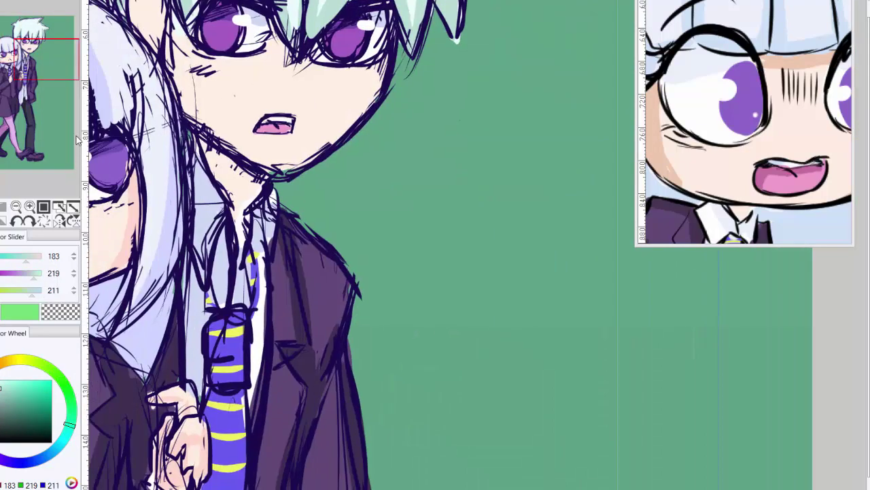
pyautogui.scroll(-3, 435, 244)
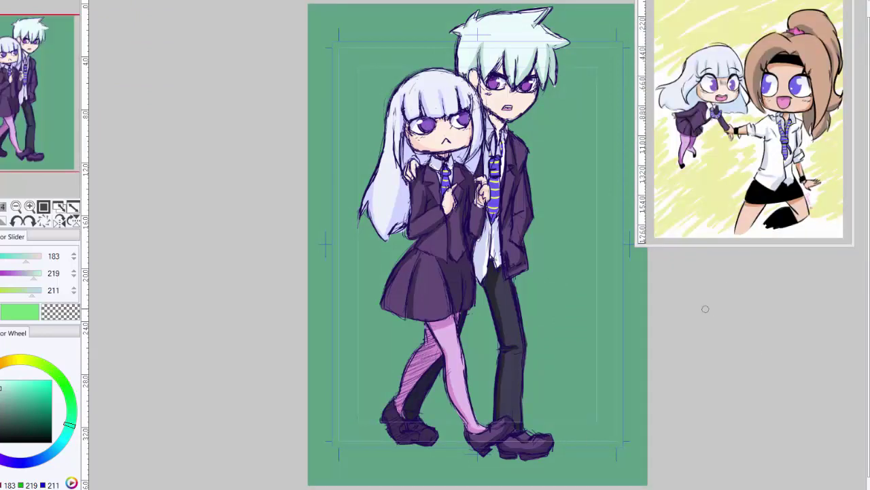
pyautogui.hotkey('ctrl', 'u')
pyautogui.moveTo(791, 296); pyautogui.dragTo(842, 300)
pyautogui.moveTo(791, 222); pyautogui.dragTo(816, 221)
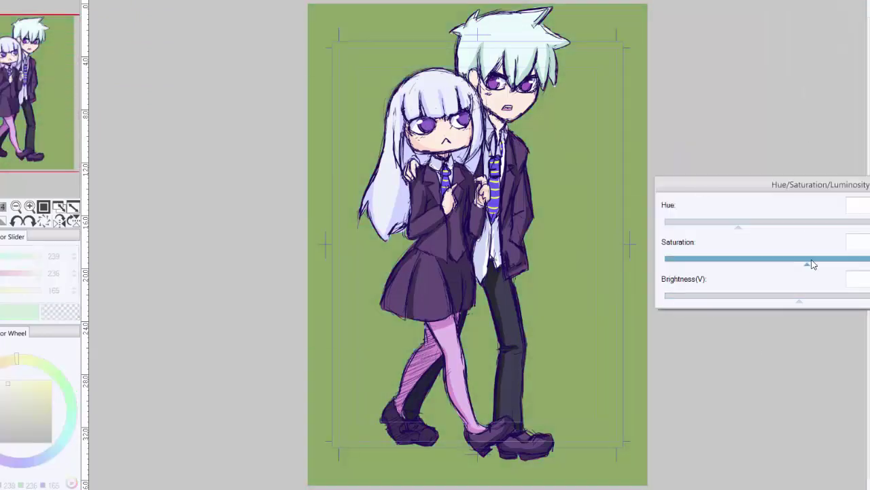
pyautogui.moveTo(812, 263); pyautogui.dragTo(782, 262)
pyautogui.press('Return')
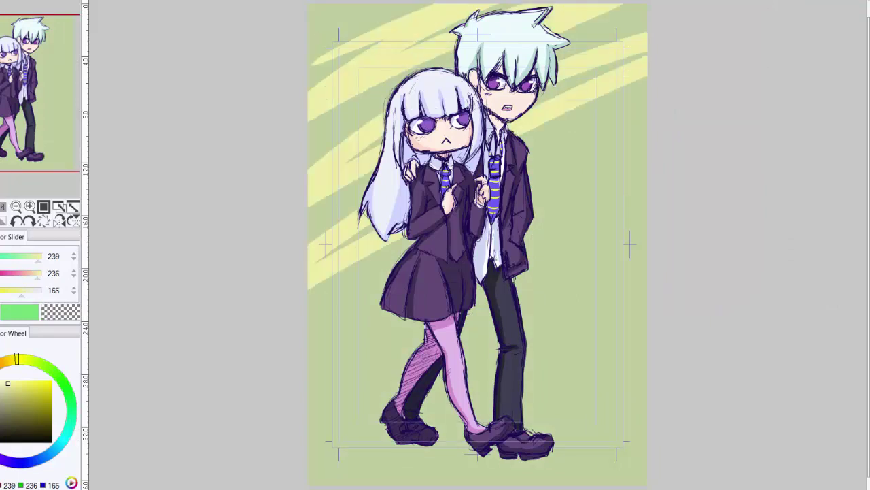
# Step: Paint broad diagonal pale yellow (239, 236, 165) strokes across the background behind the couple
pyautogui.moveTo(476, 244)
pyautogui.mouseDown()
pyautogui.moveTo(730, 180)
pyautogui.moveTo(696, 35)
pyautogui.moveTo(771, 189)
pyautogui.mouseUp()
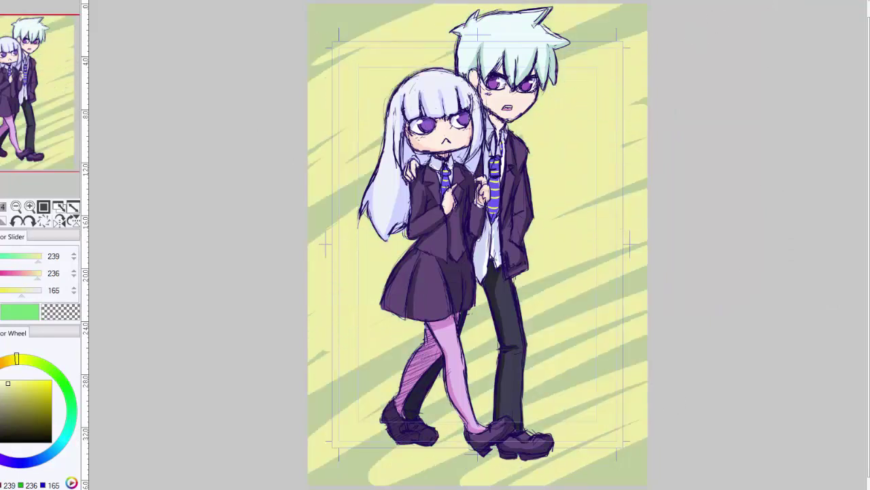
pyautogui.hotkey('ctrl', 'u')
pyautogui.press('Escape')
# Step: Write the artist's signature with a heart in muted purple (97, 74, 118) along the girl's rear leg and adjust its placement
pyautogui.keyDown('alt'); pyautogui.click(440, 240); pyautogui.keyUp('alt')
pyautogui.scroll(5, 435, 381)
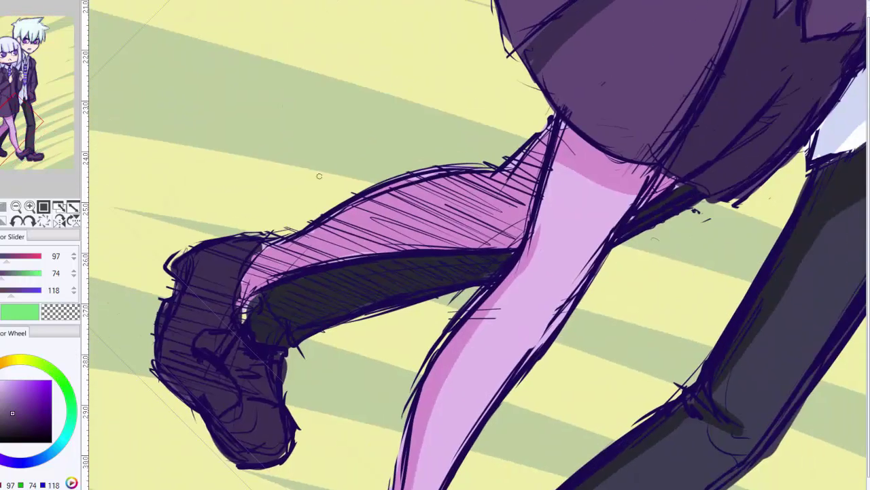
pyautogui.moveTo(301, 200); pyautogui.dragTo(342, 185)
pyautogui.hotkey('ctrl', 'z')
pyautogui.hotkey('ctrl', 'z')
pyautogui.hotkey('ctrl', 'z')
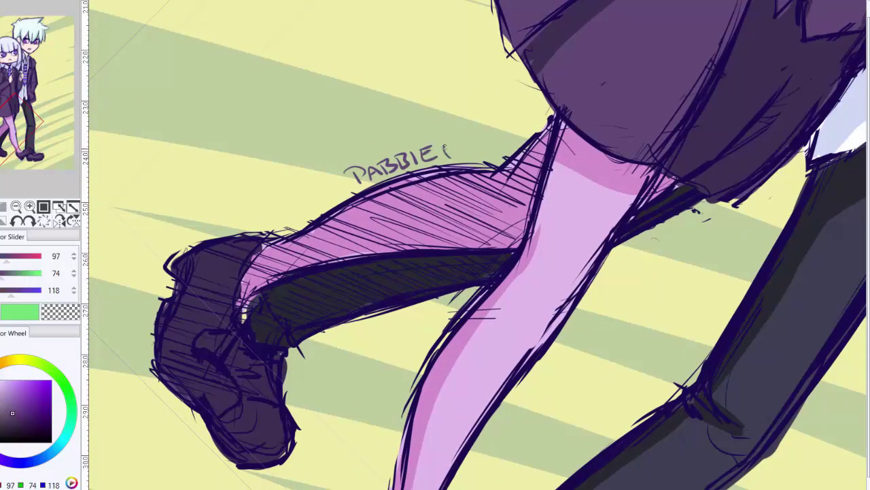
pyautogui.hotkey('ctrl', 't')
pyautogui.moveTo(443, 146); pyautogui.dragTo(457, 61)
pyautogui.press('Return')
pyautogui.scroll(-5, 435, 245)
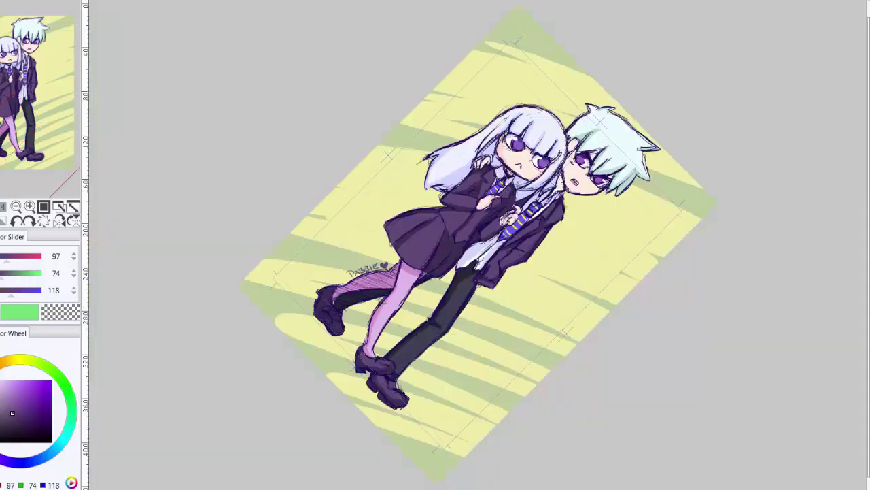
# Step: Add a white outline around the silhouette of both figures
pyautogui.press('Delete')
pyautogui.click(536, 190)
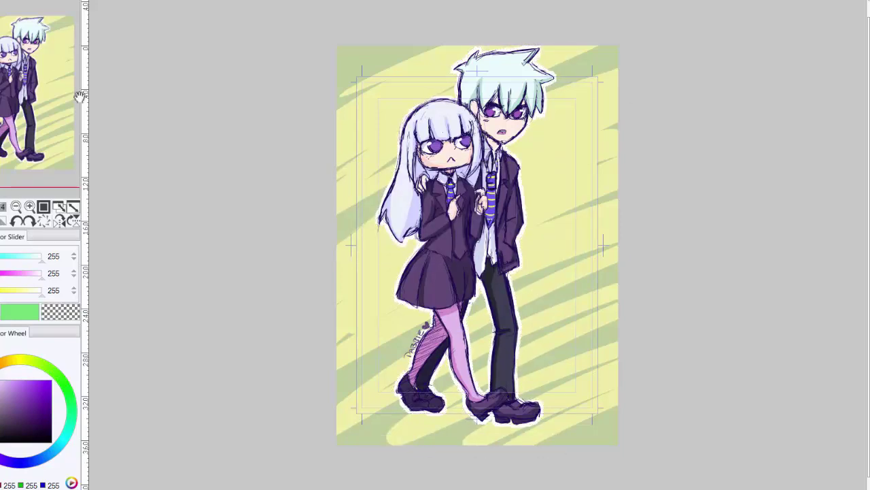
# Step: Recolour the background's green stripes to a near-white pink by shifting the hue and raising the brightness
pyautogui.hotkey('ctrl', 'u')
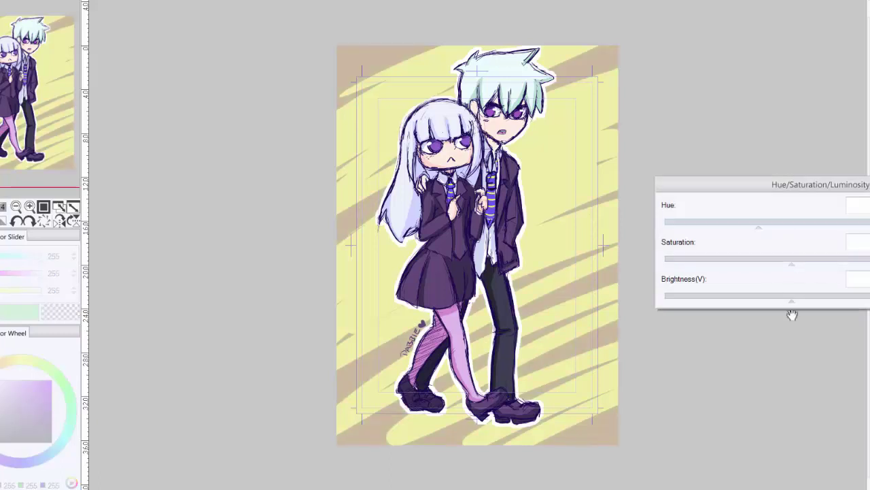
pyautogui.moveTo(791, 298); pyautogui.dragTo(869, 296)
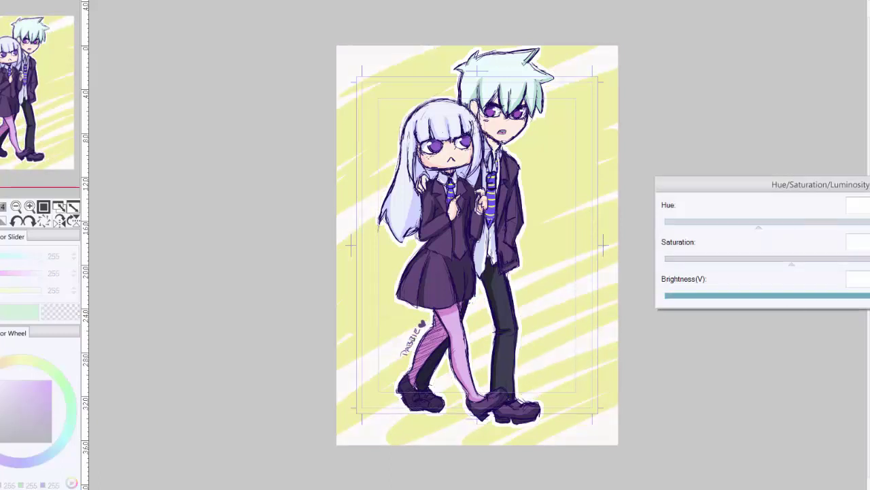
pyautogui.press('Return')
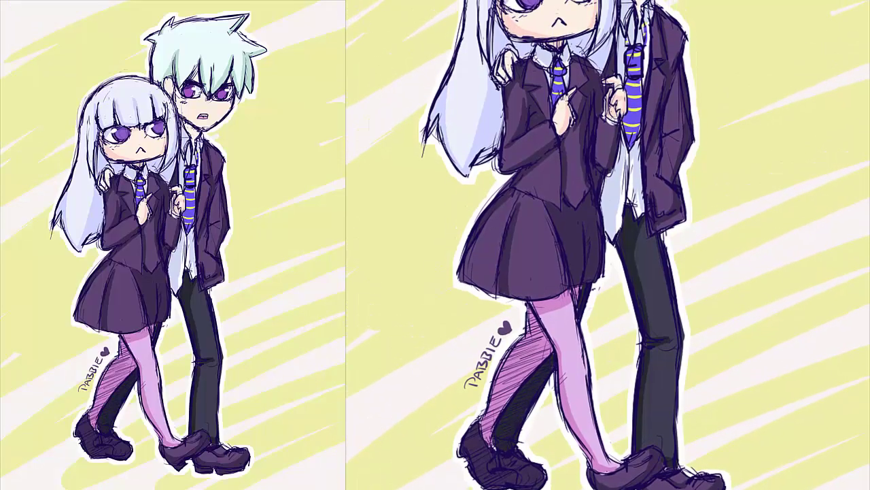